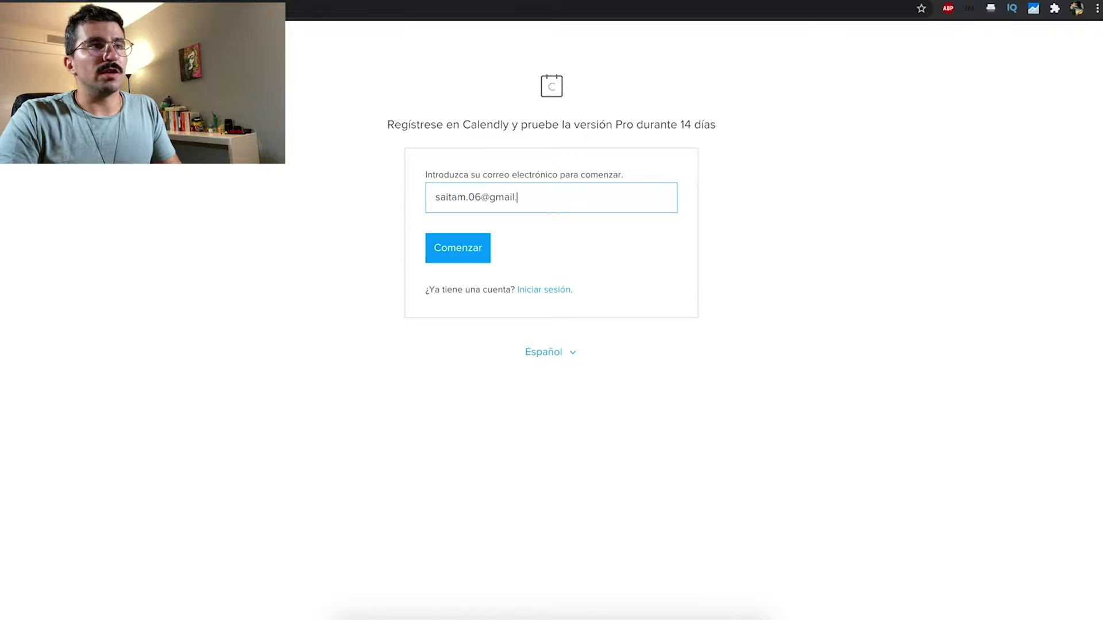
Start the Calendly sign-up with the entered e-mail, choose the Google account and allow the requested access
click(457, 260)
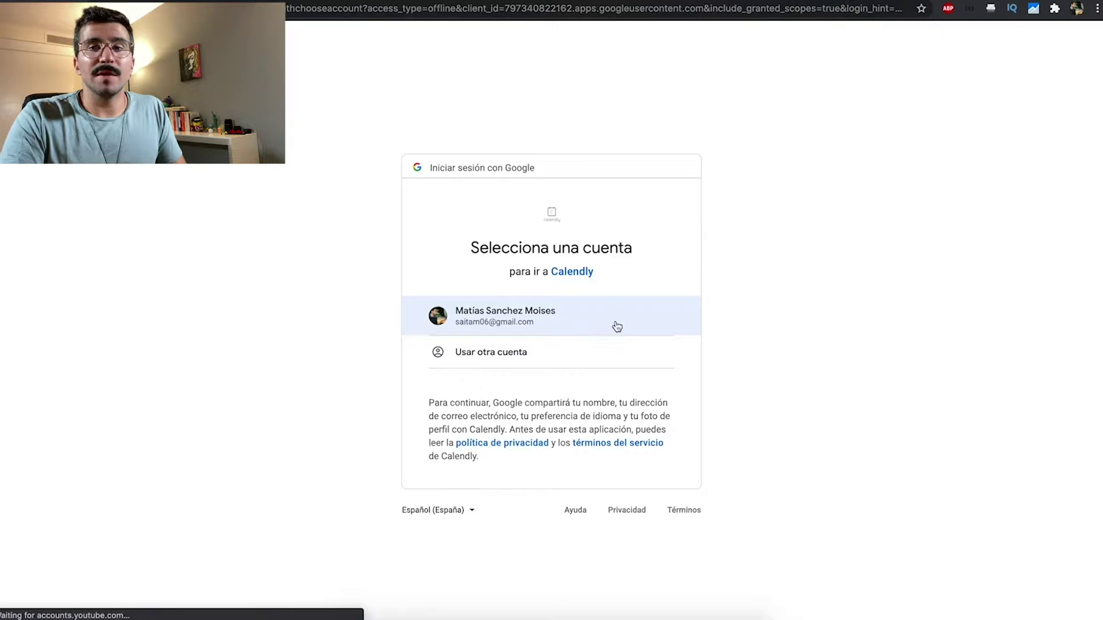
click(528, 333)
click(634, 496)
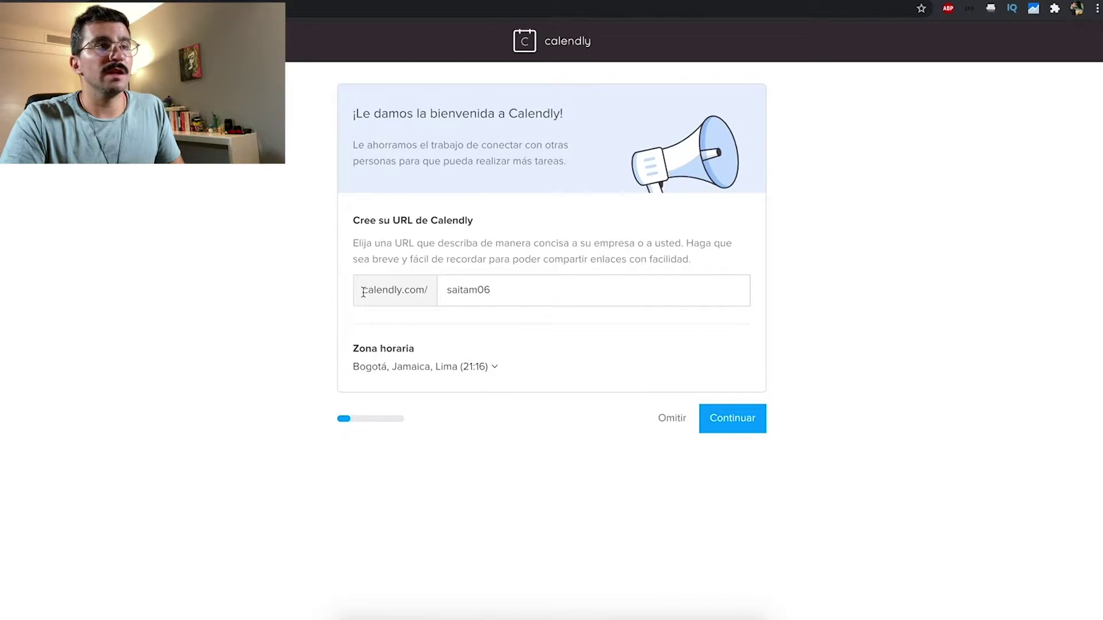
Set the personal Calendly URL to elfuturoeshoy
drag(343, 102, 597, 181)
click(597, 182)
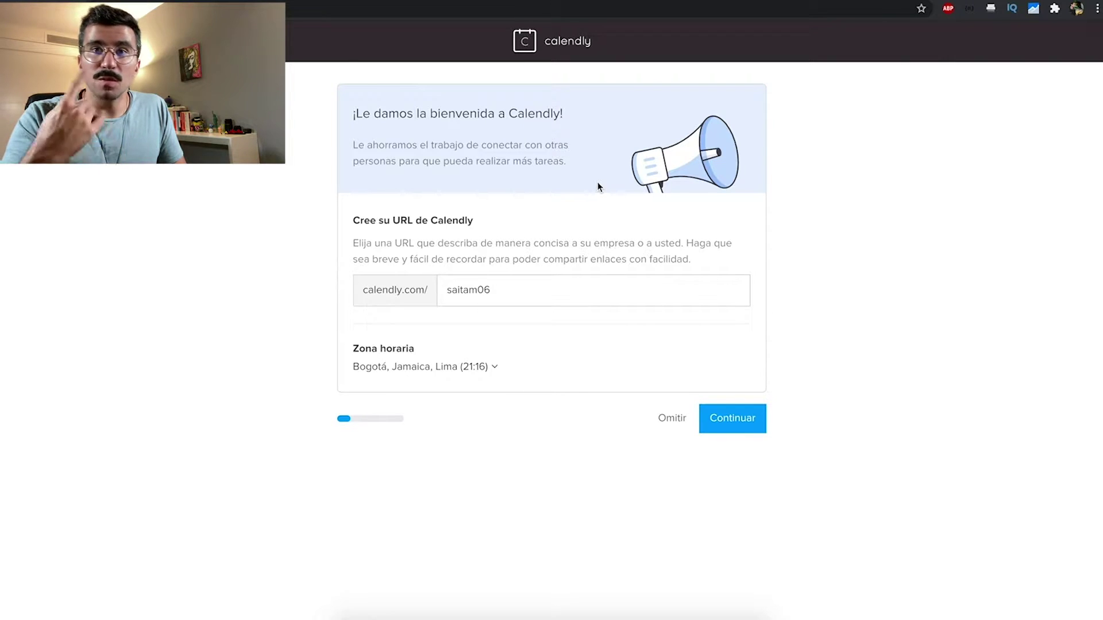
drag(355, 221, 489, 221)
click(396, 259)
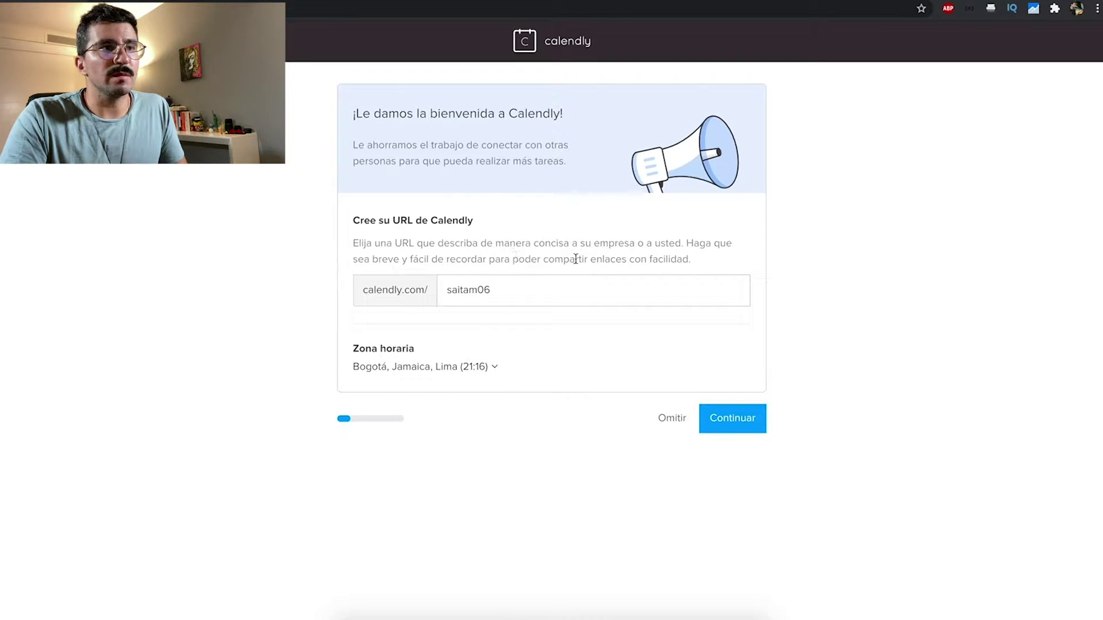
click(441, 290)
double_click(538, 296)
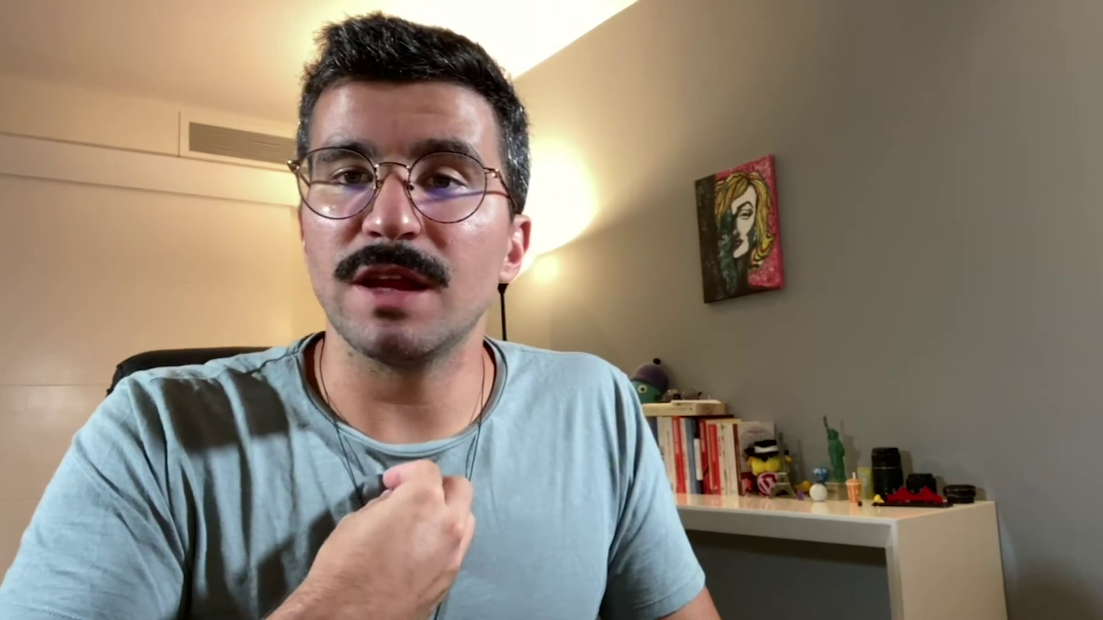
text(futuroeshoy)
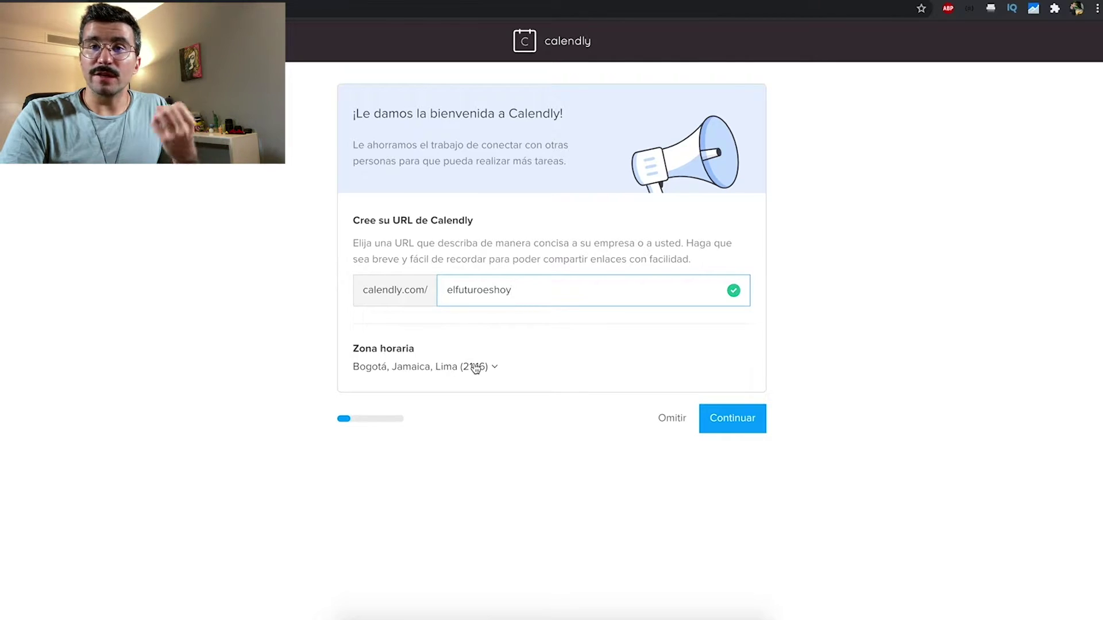
Look through the available time zones on the welcome page without changing the selection
click(476, 367)
scroll(482, 299, down, 3)
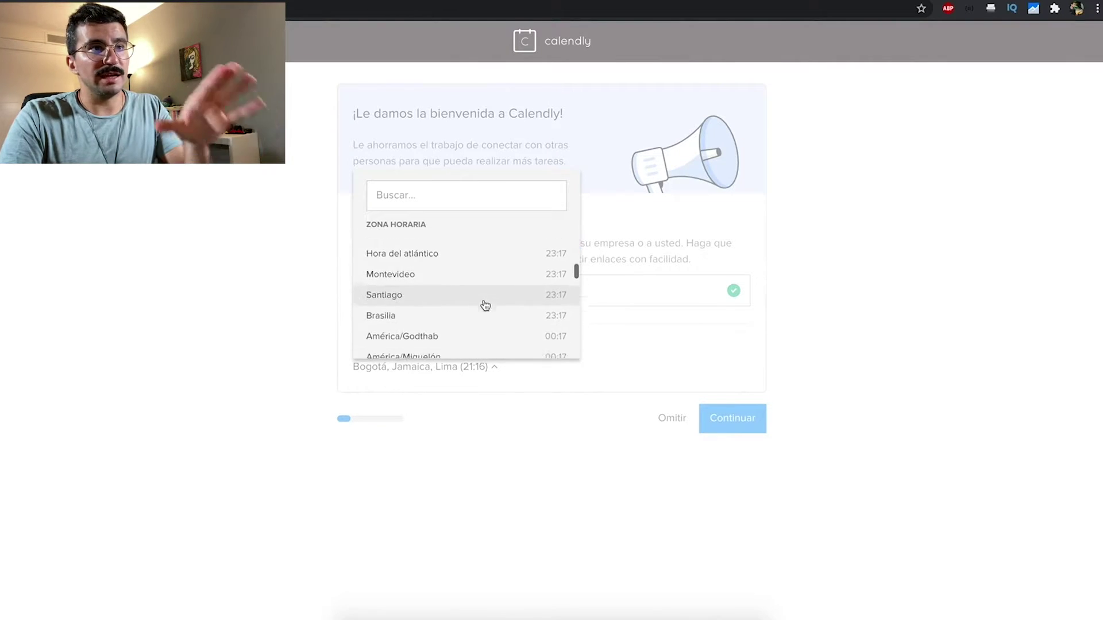
scroll(485, 305, down, 10)
click(621, 533)
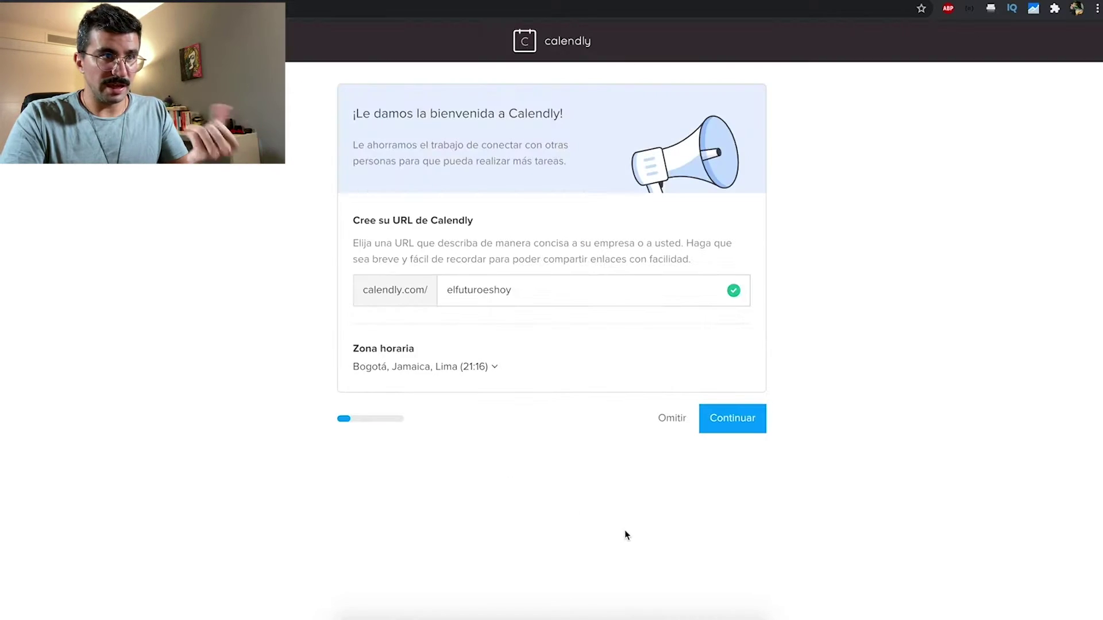
Accept the URL settings, the Google Calendar connection and the 09:00–17:00 Monday-to-Friday availability
click(742, 427)
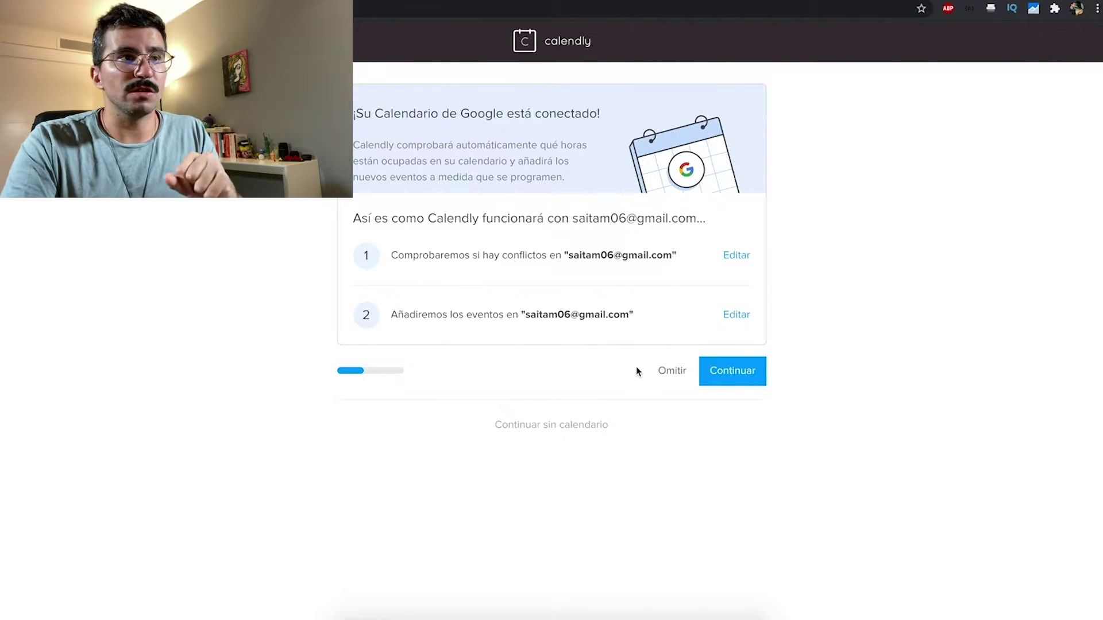
click(734, 373)
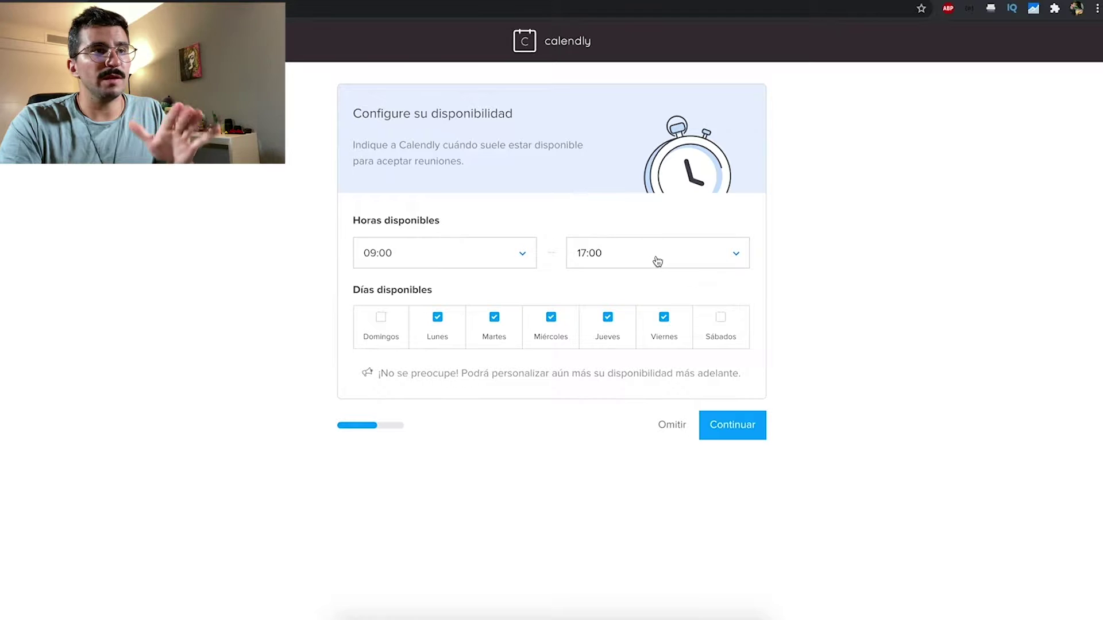
click(758, 427)
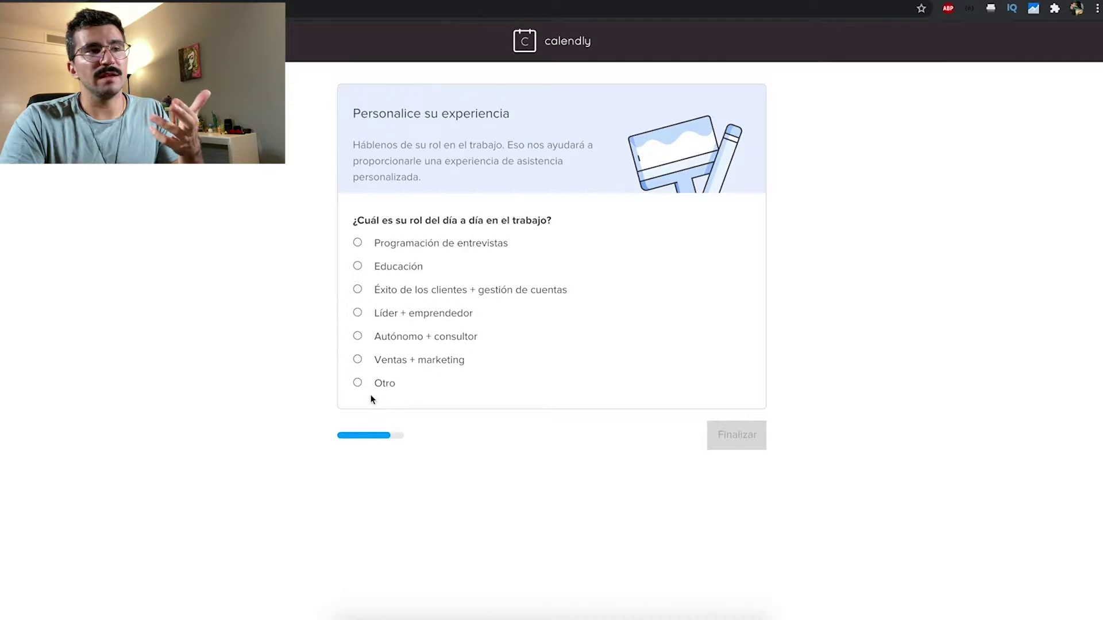
Choose Programación de entrevistas as the work role and finish the account setup
click(358, 244)
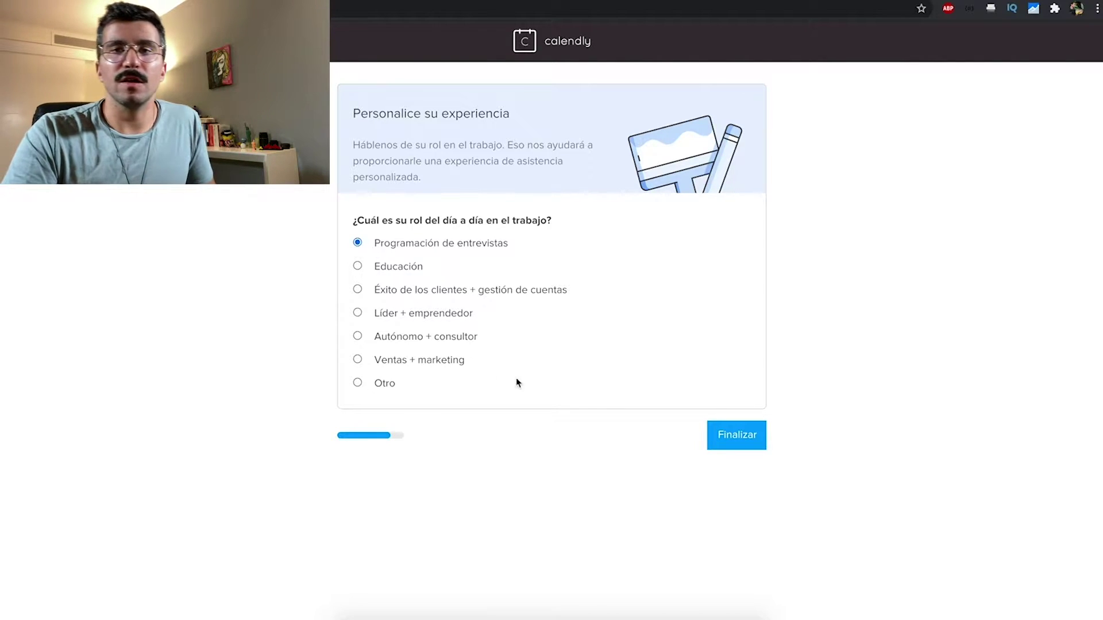
click(764, 443)
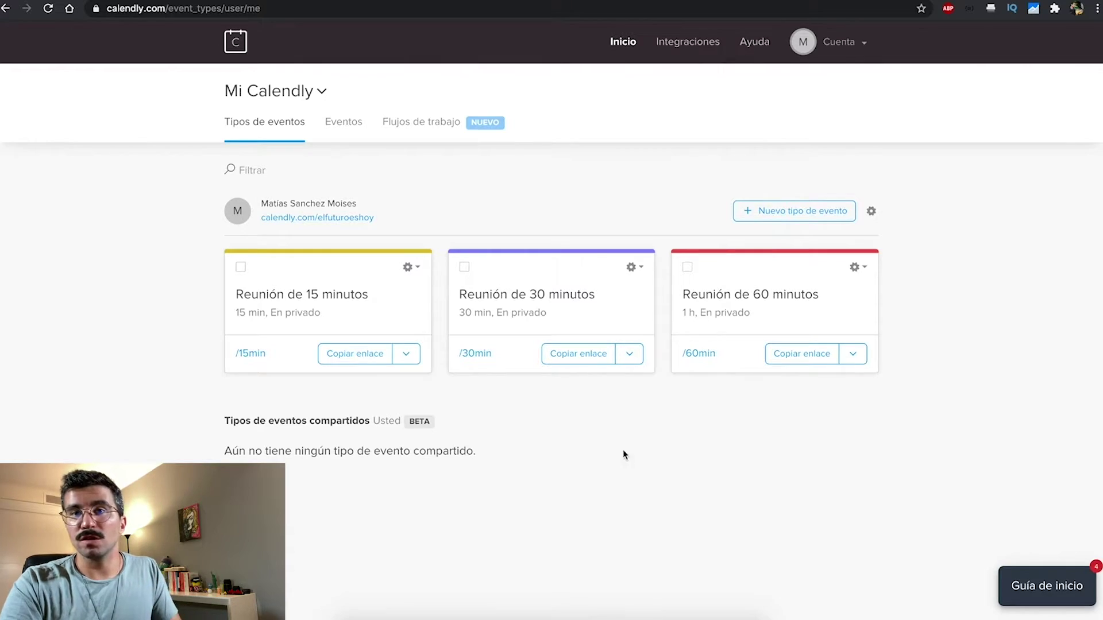
Look through the full list of event types in the Vitaminails account
click(810, 41)
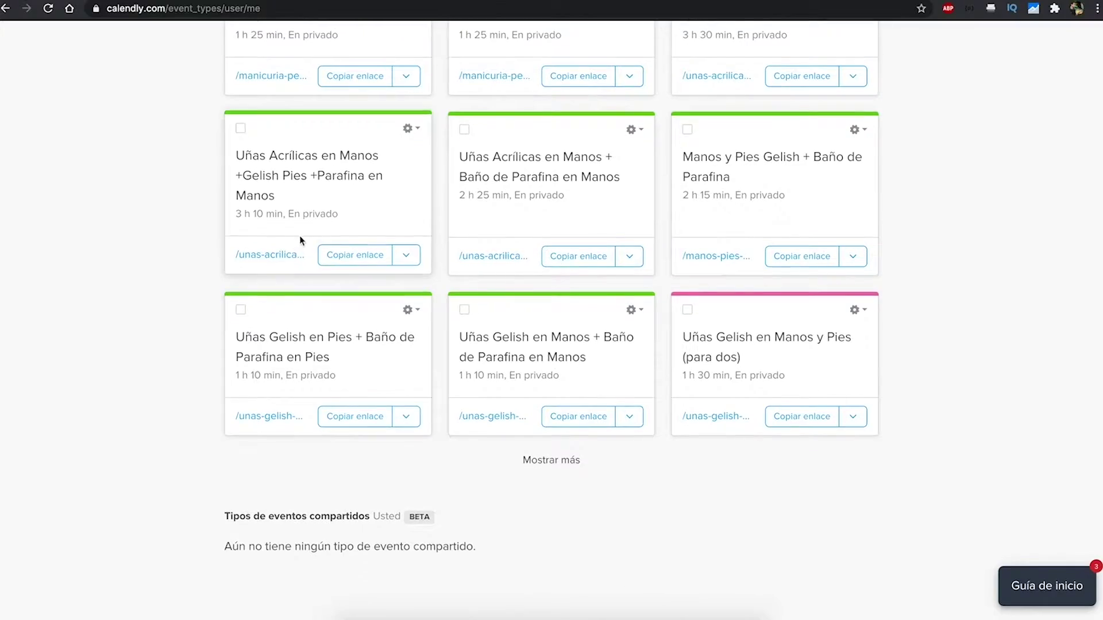
scroll(300, 240, up, 3)
scroll(628, 454, down, 4)
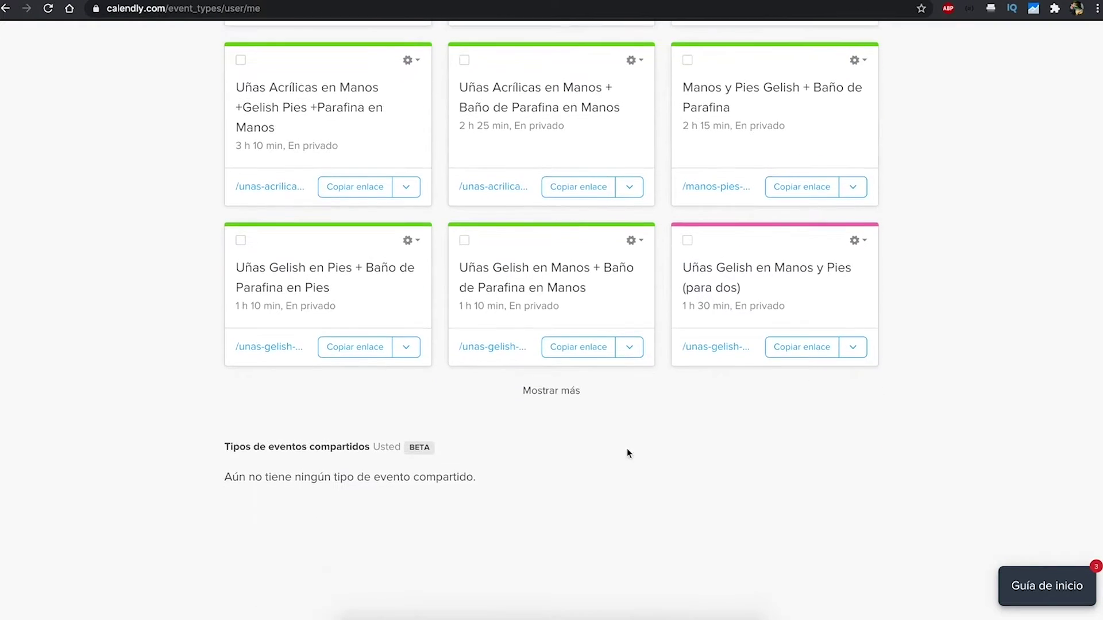
scroll(767, 262, down, 5)
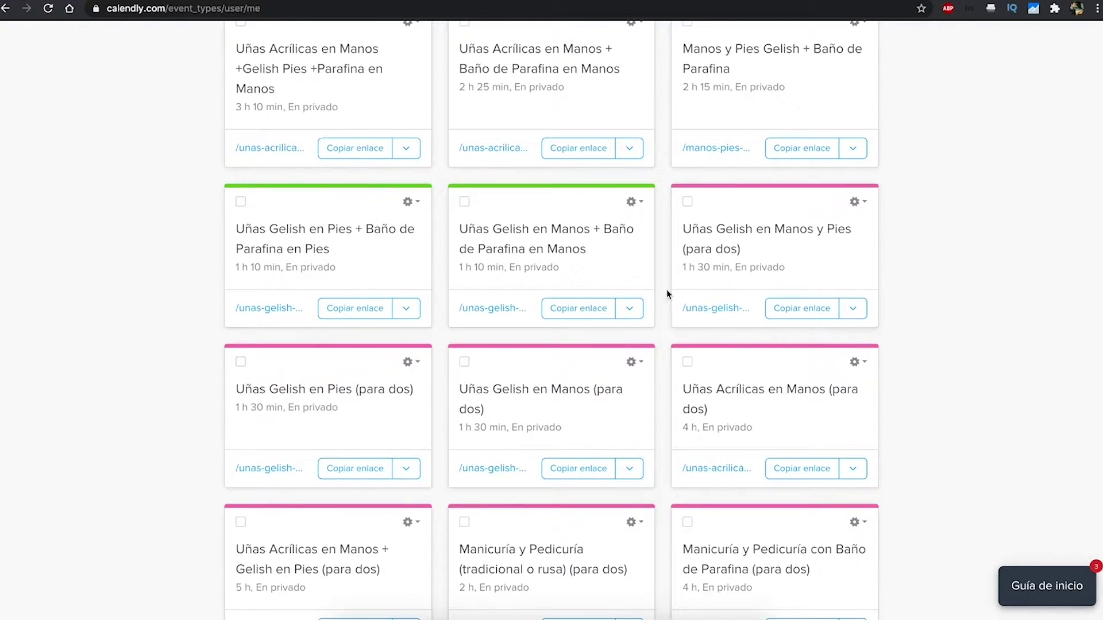
scroll(679, 322, down, 14)
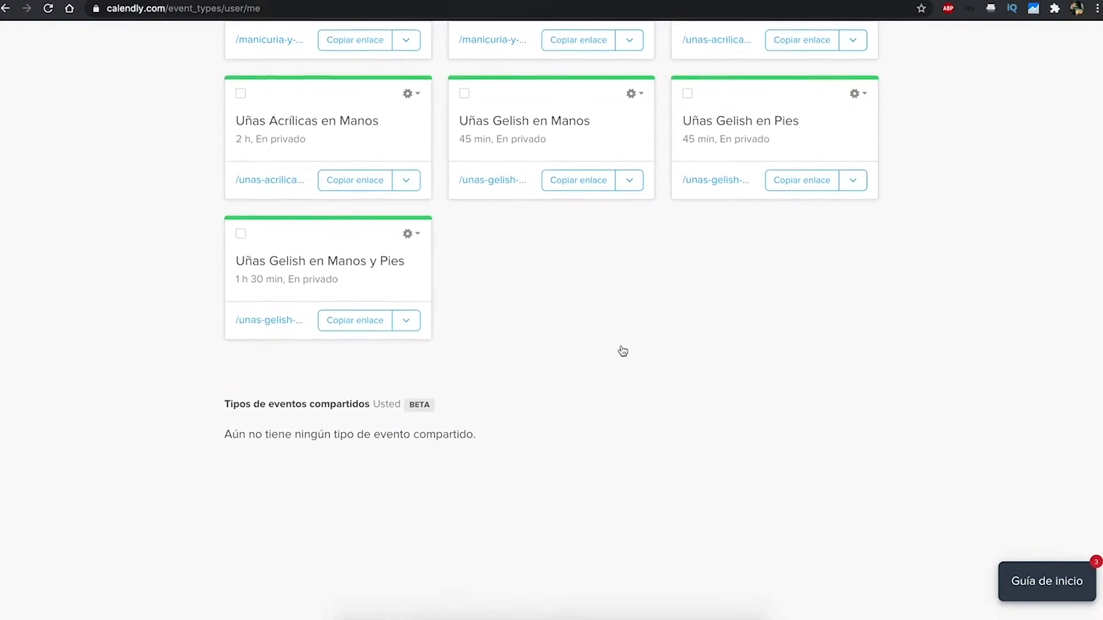
scroll(622, 345, up, 15)
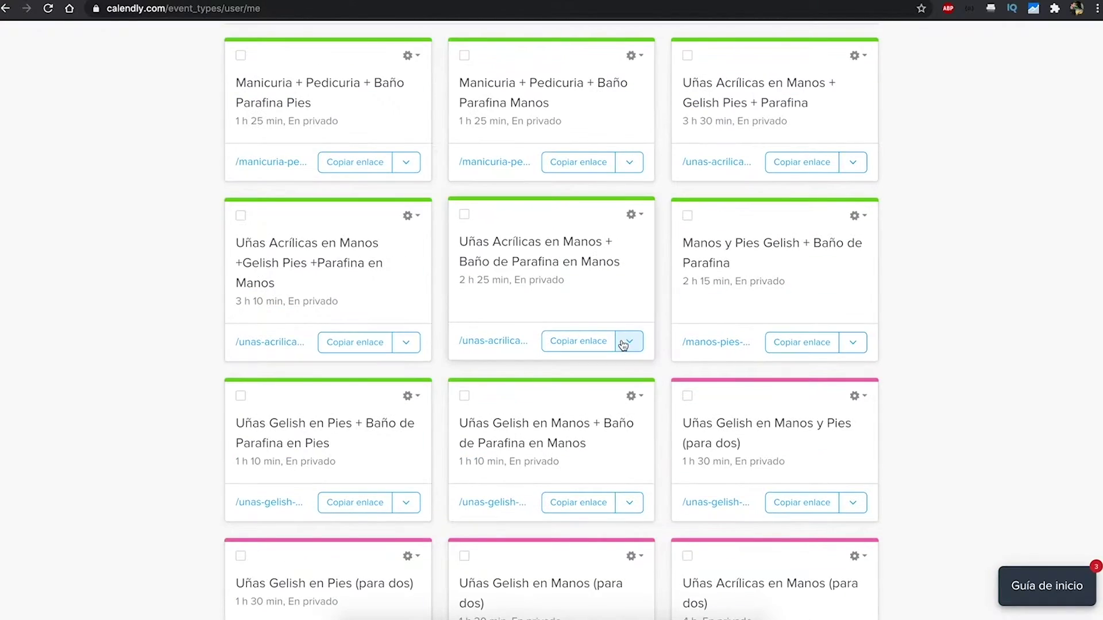
scroll(595, 329, up, 1)
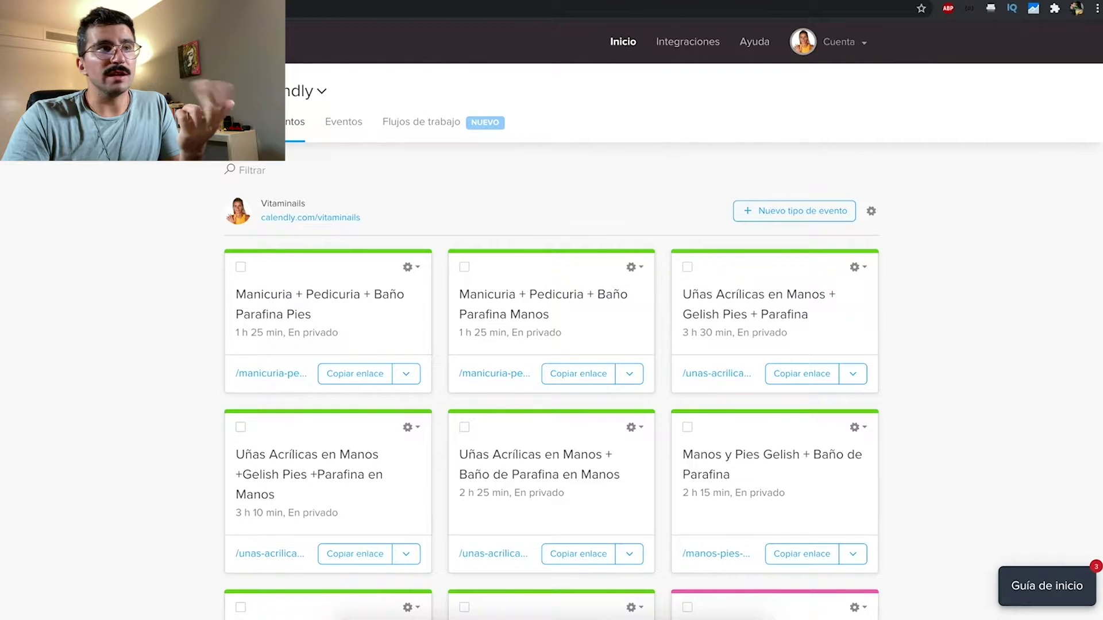
Open the Calendly pricing page in a new tab and compare the event type allowance across the plans
key(ctrl+t)
text(calendar.google.com/calendar/r)
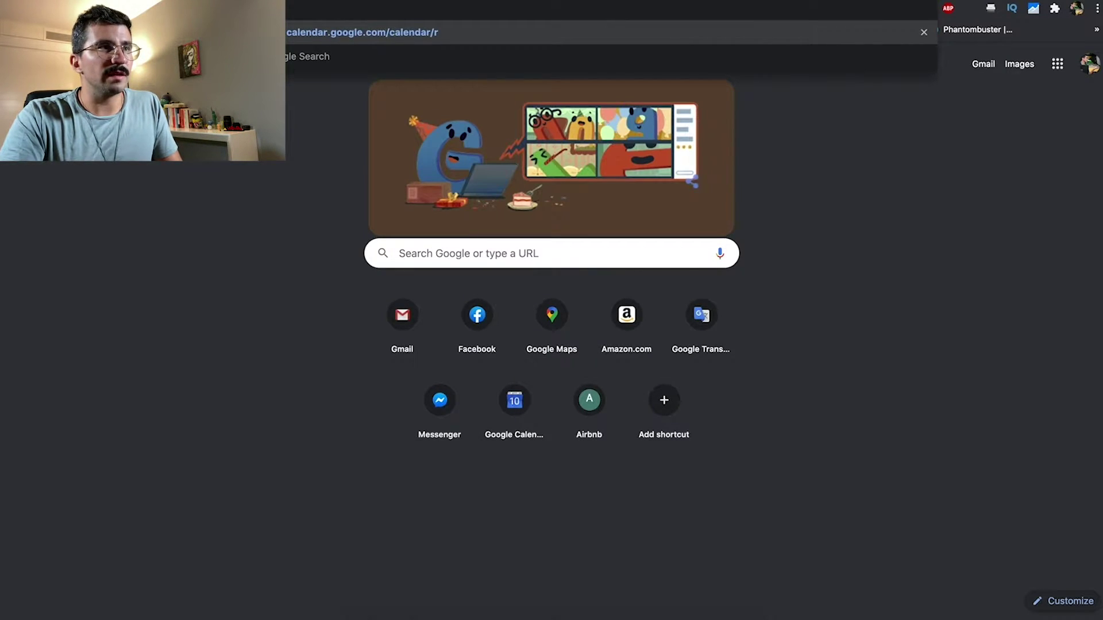
text(calendly)
key(Return)
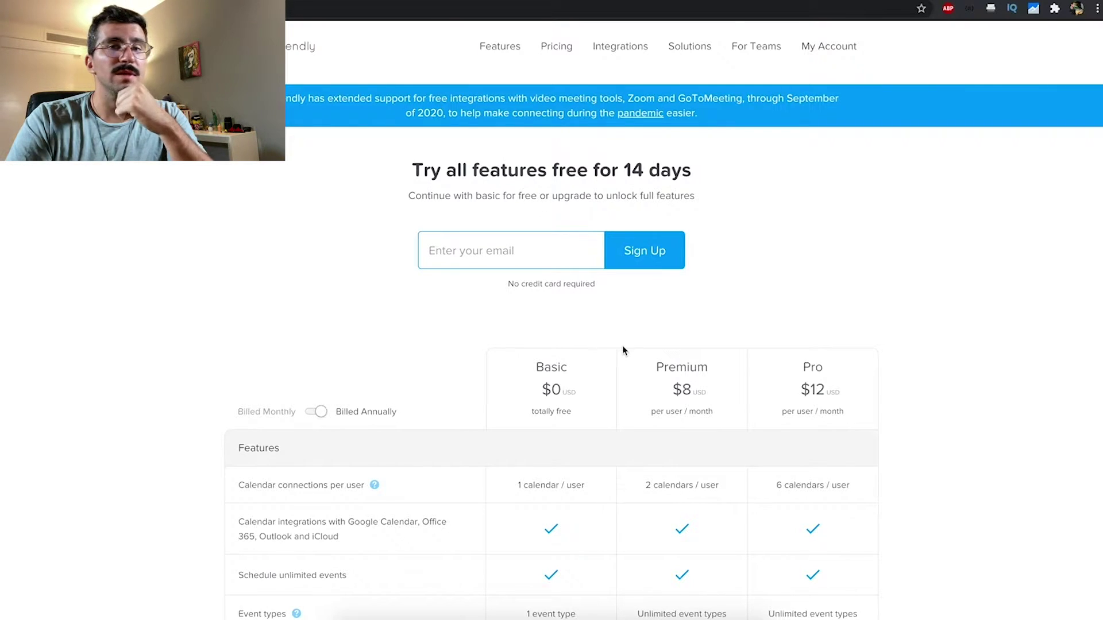
scroll(624, 350, down, 3)
drag(245, 315, 495, 313)
click(563, 323)
scroll(580, 332, down, 1)
drag(532, 381, 598, 387)
click(598, 386)
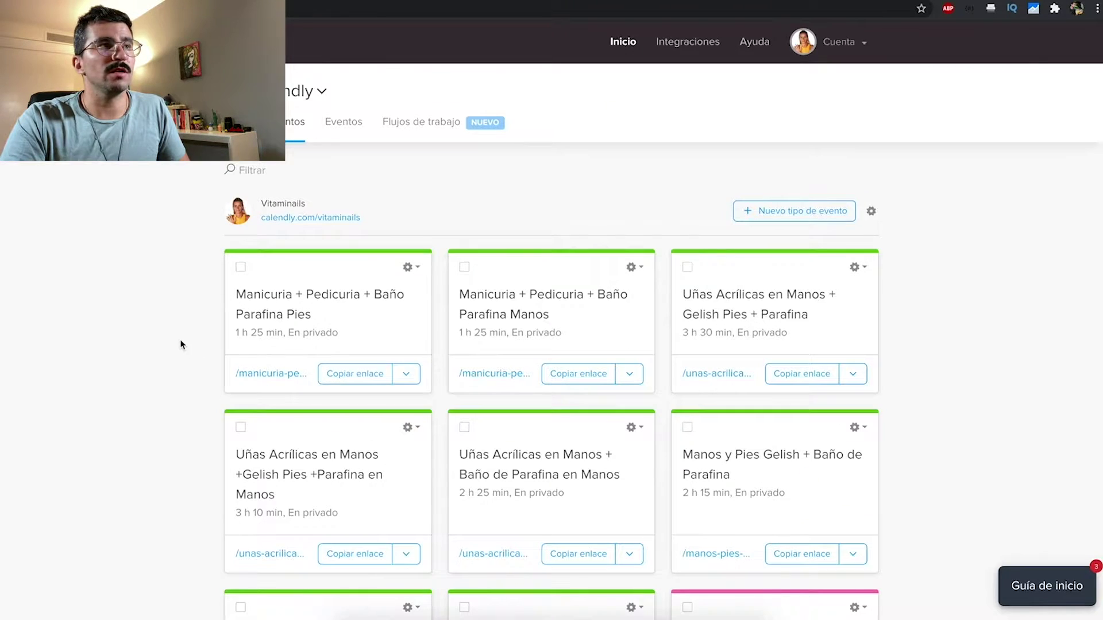
Start a new event type in the Vitaminails account, review the available kinds and create an En privado event
scroll(180, 339, down, 2)
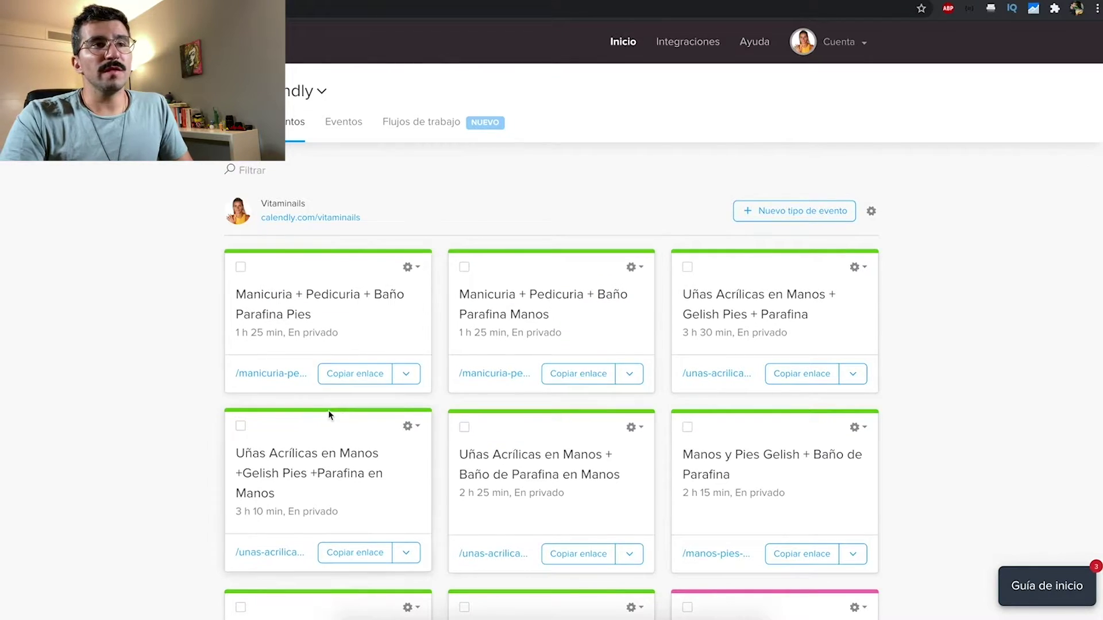
scroll(102, 319, down, 2)
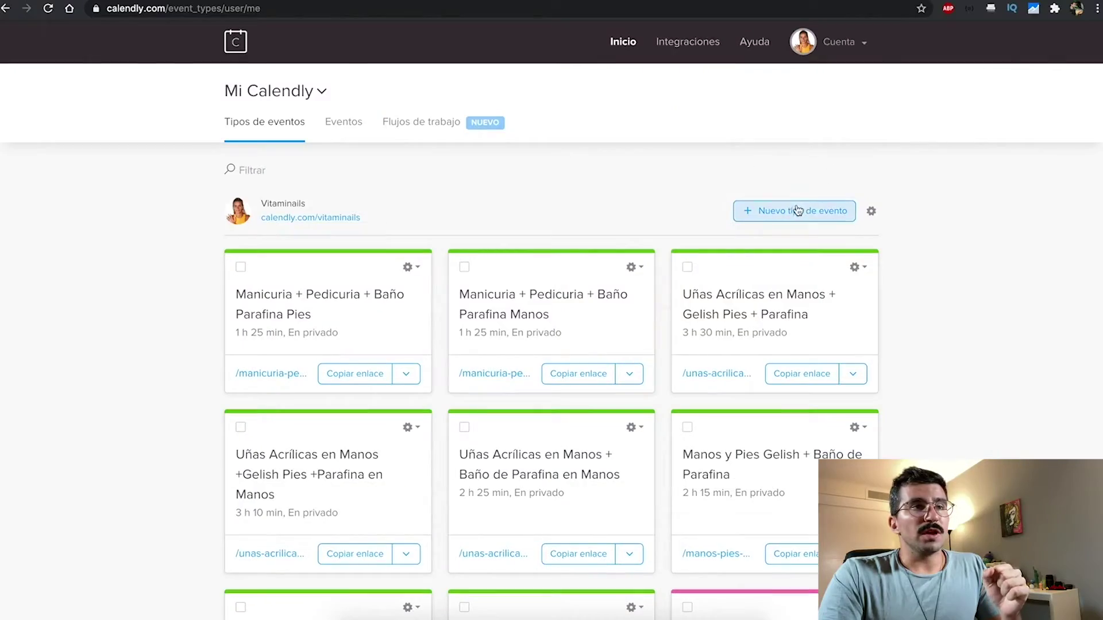
click(795, 210)
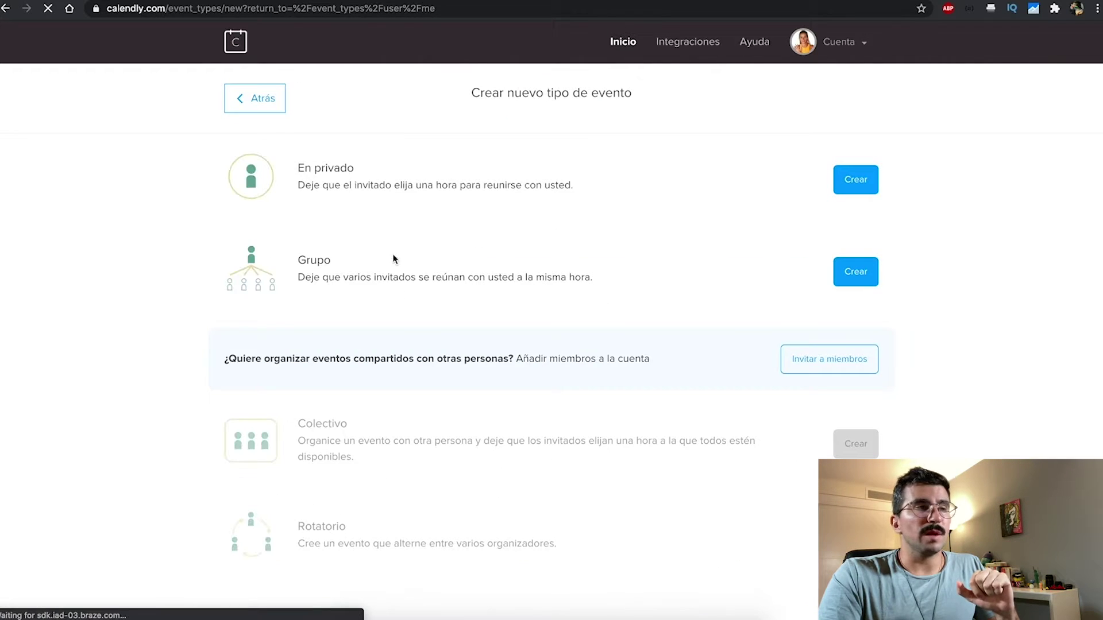
scroll(202, 301, down, 1)
scroll(201, 305, up, 1)
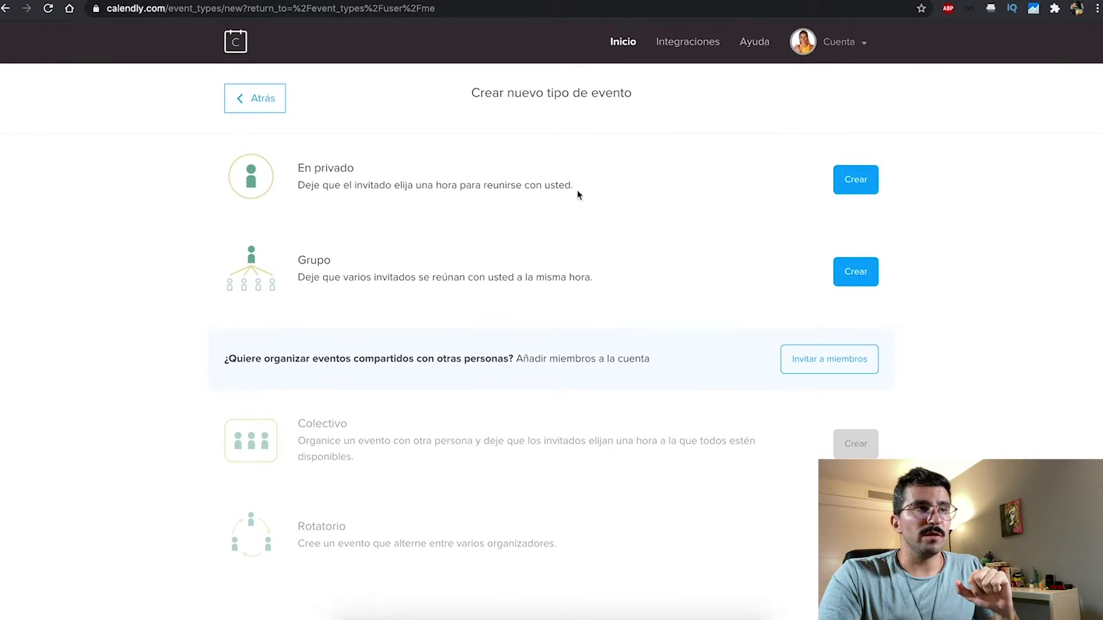
scroll(517, 419, down, 1)
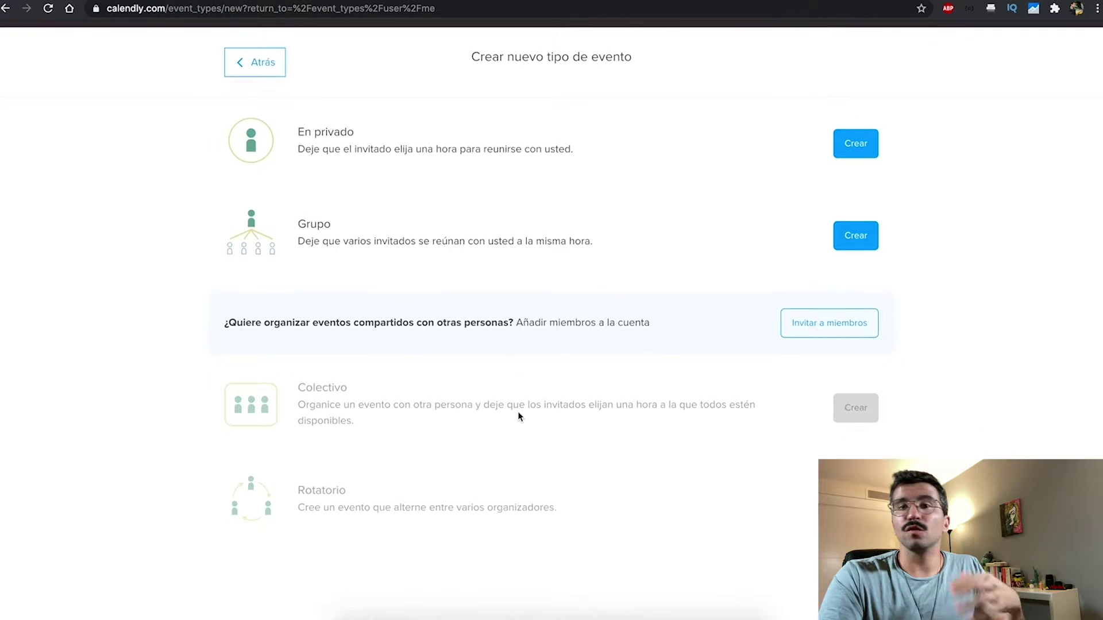
scroll(436, 353, up, 1)
scroll(573, 412, down, 1)
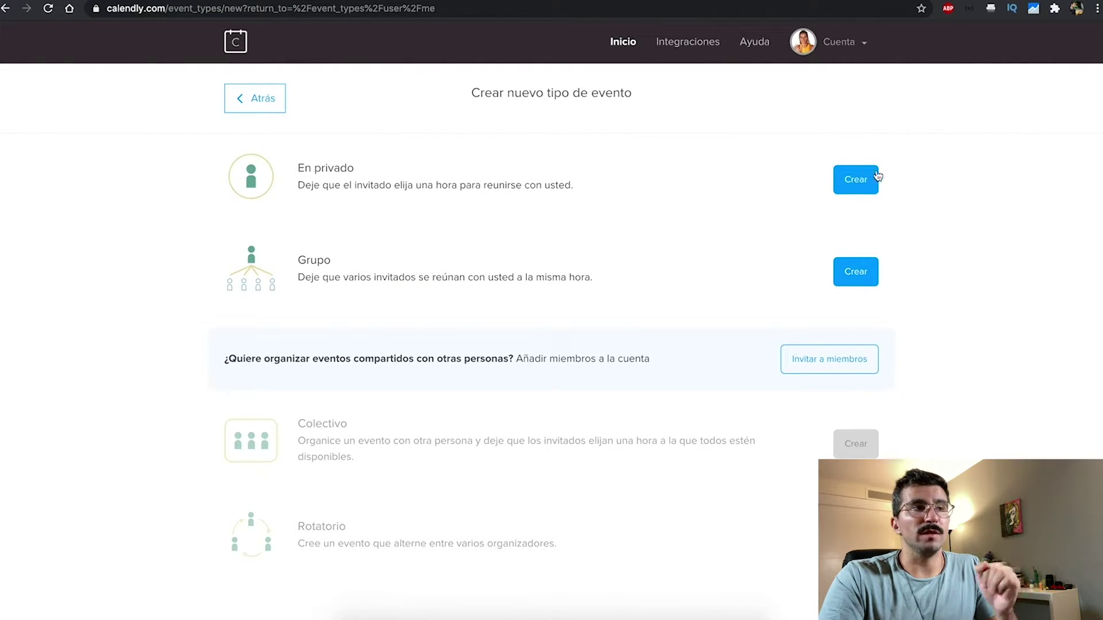
click(860, 182)
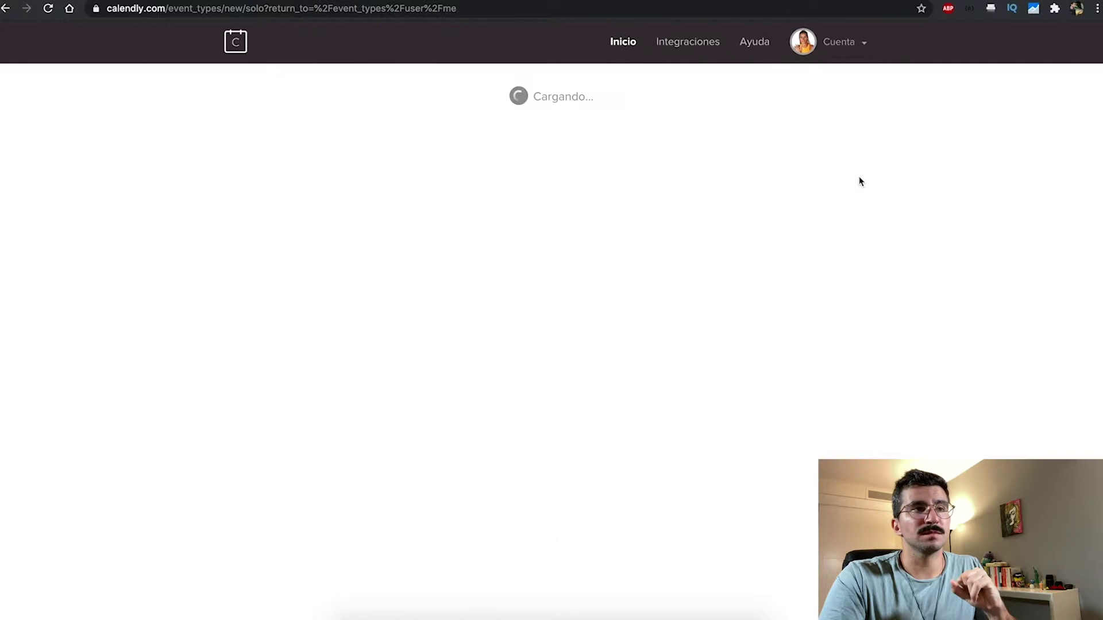
Review the location options for the Corte de Pelo event and set the location to Reunión en persona with the business's street address
scroll(417, 290, down, 2)
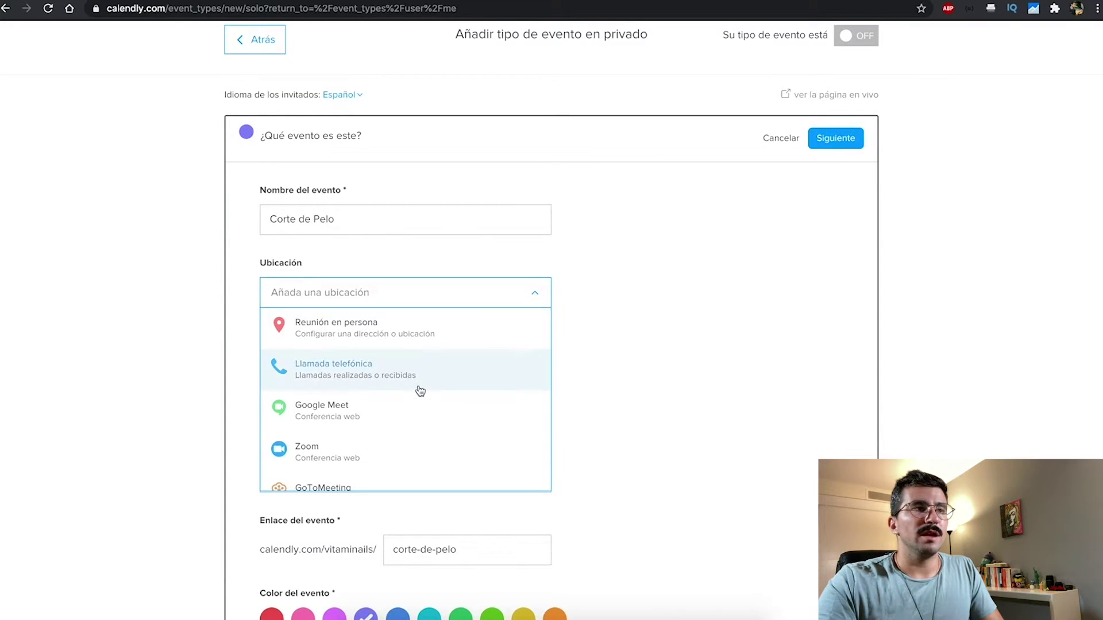
scroll(420, 391, down, 2)
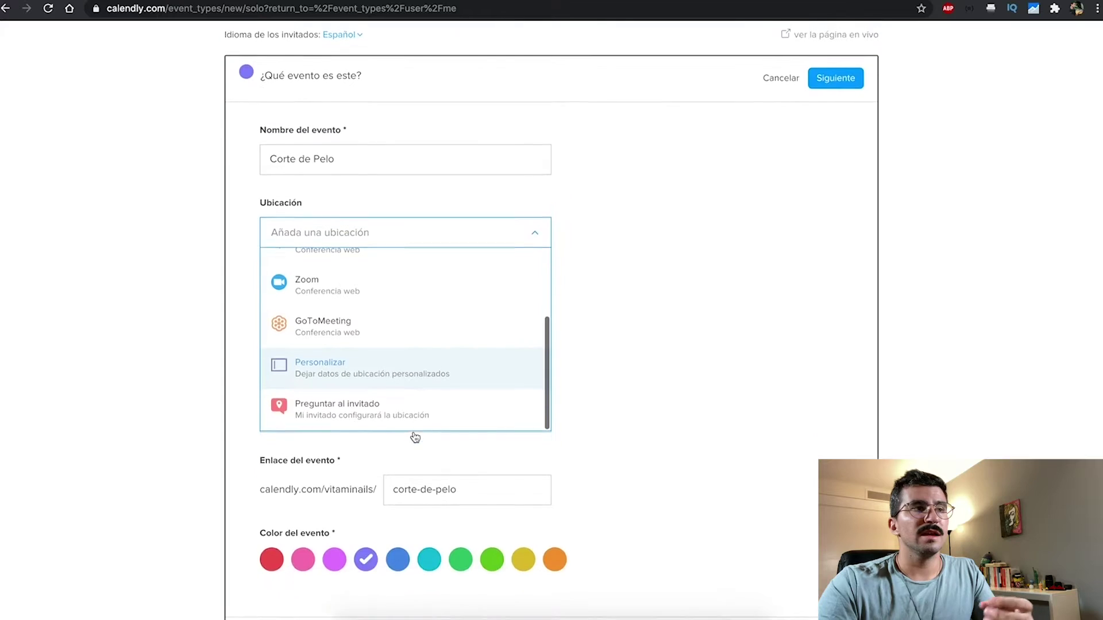
scroll(413, 437, down, 2)
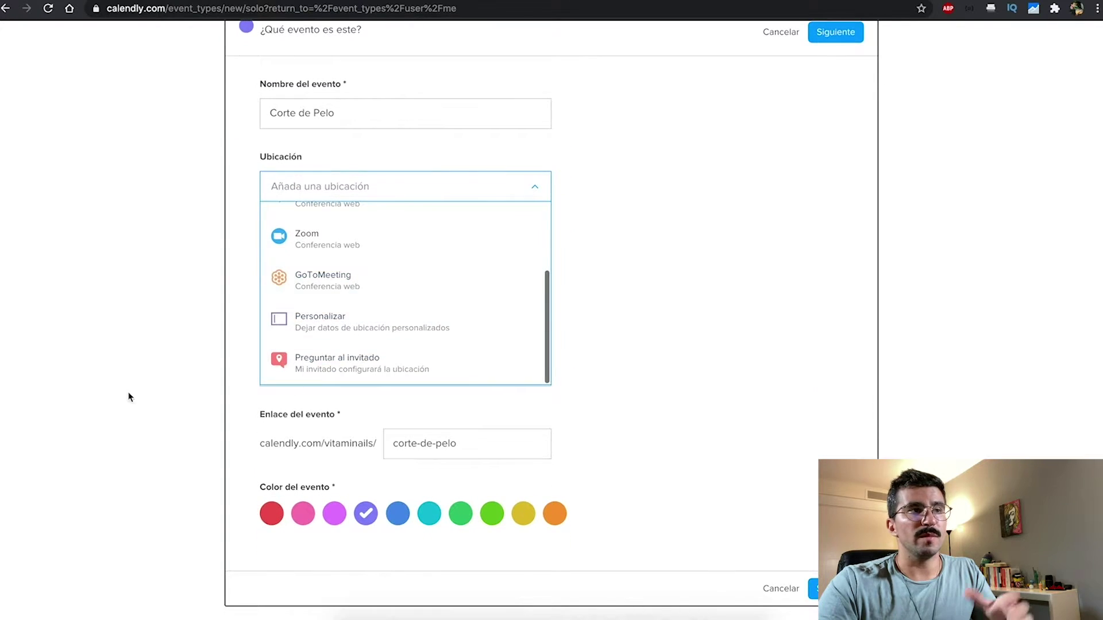
scroll(172, 356, up, 2)
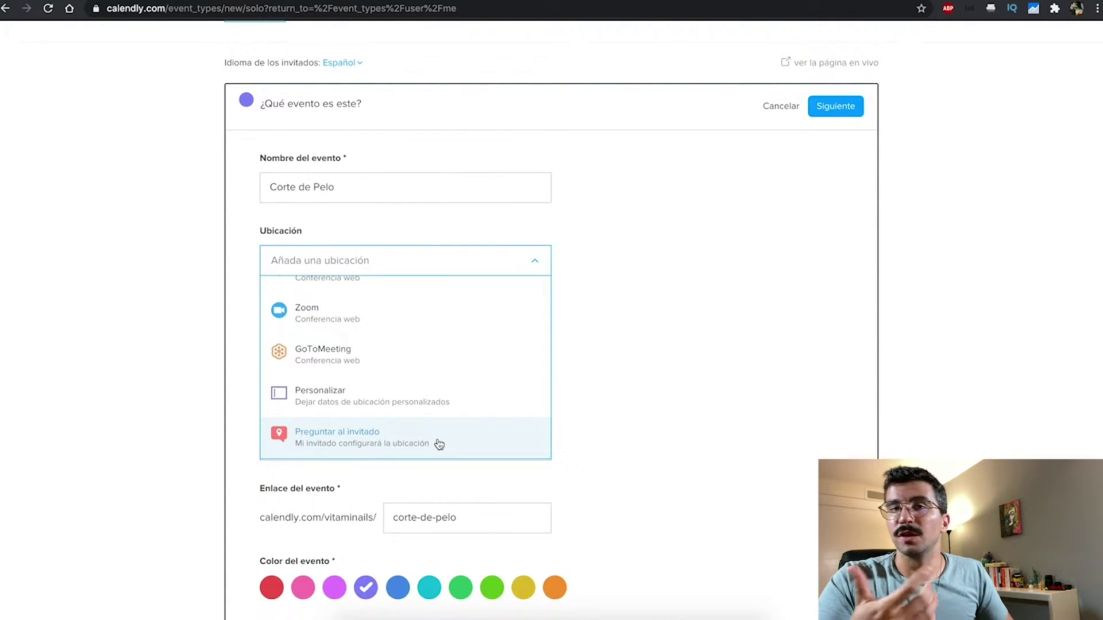
scroll(439, 446, up, 5)
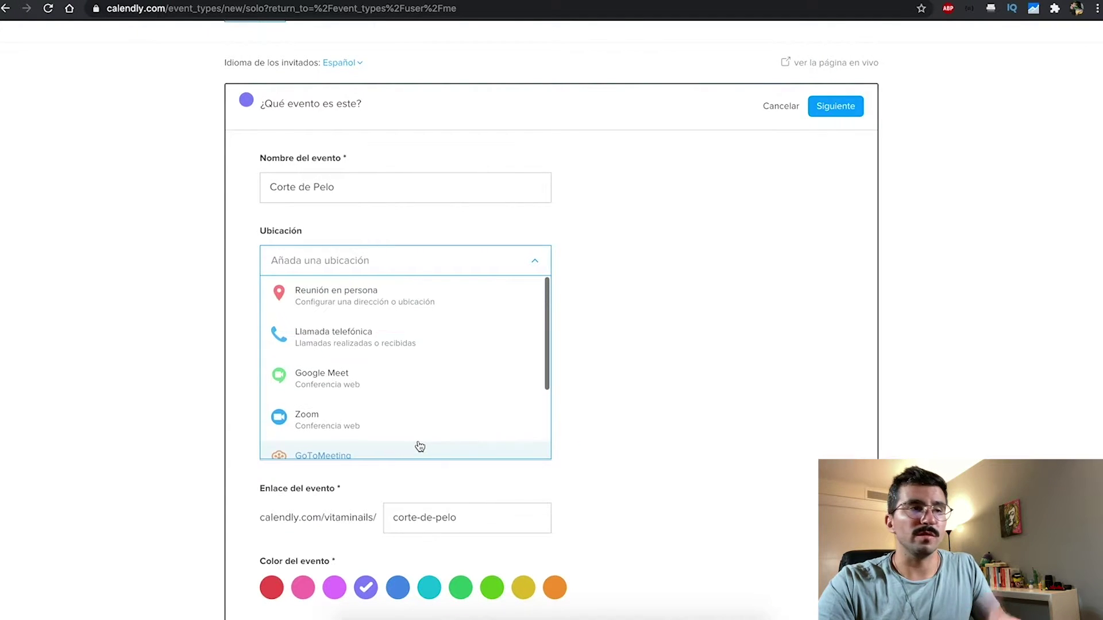
scroll(178, 406, down, 3)
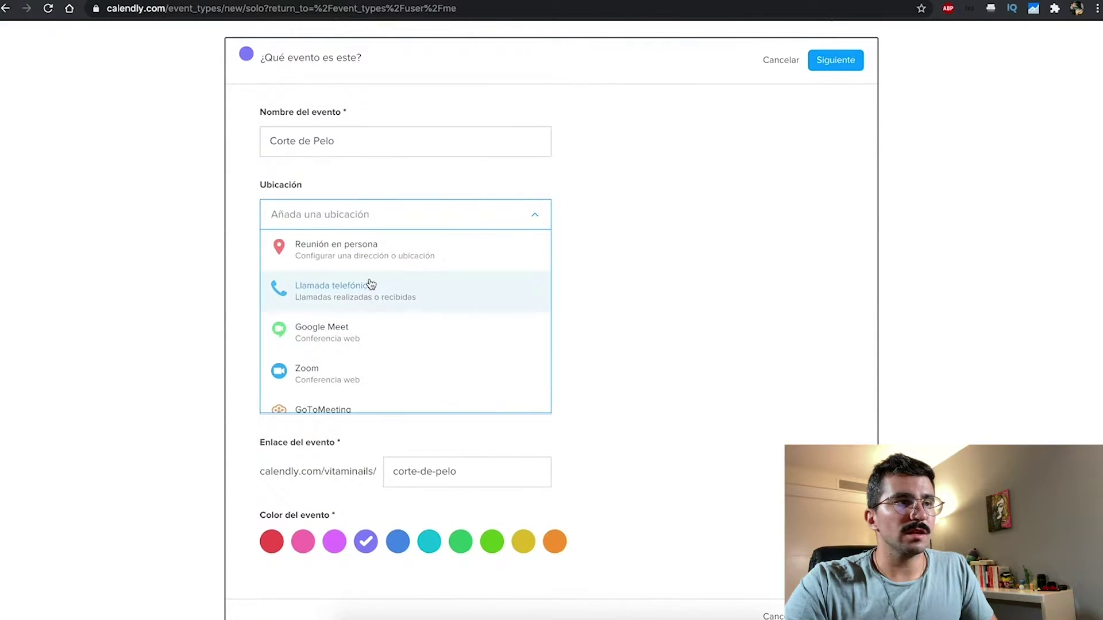
click(285, 255)
click(551, 165)
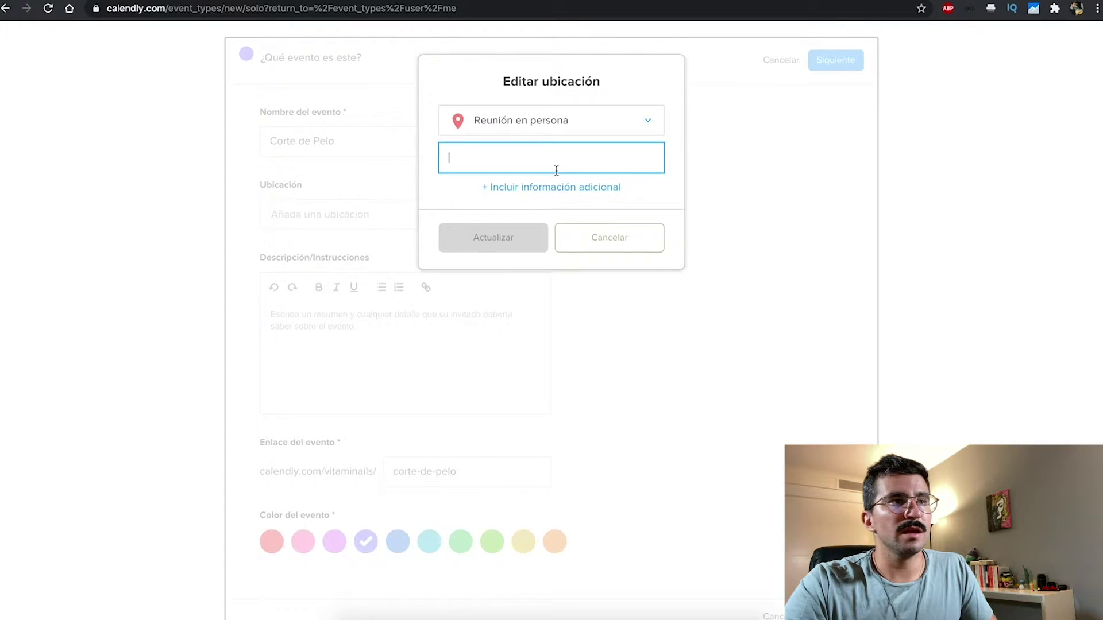
text(Av Siempreviva 1234)
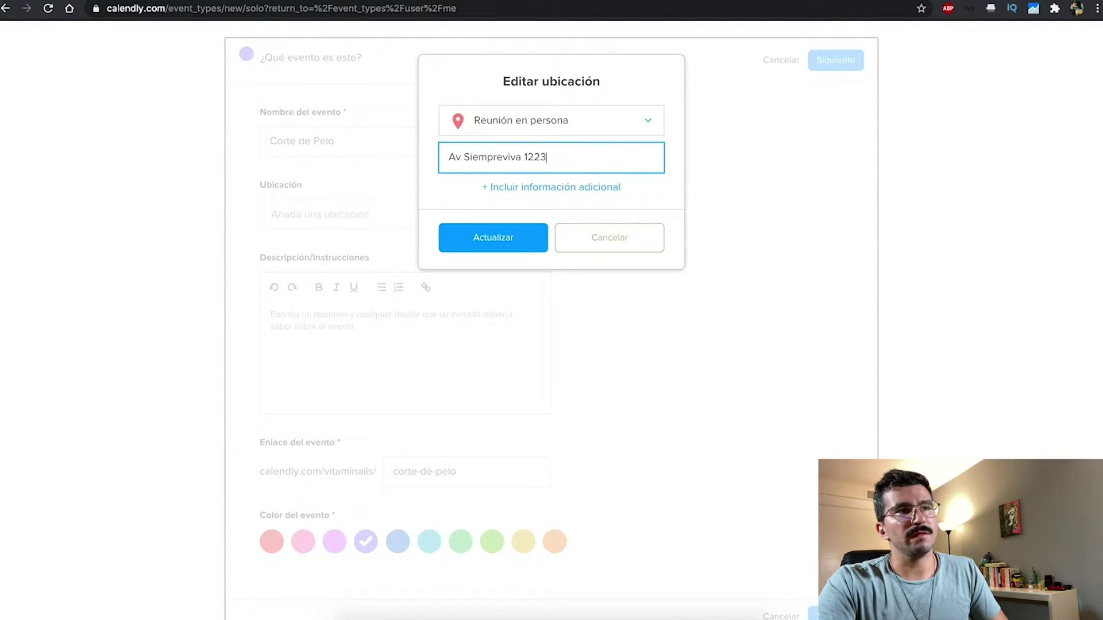
click(505, 239)
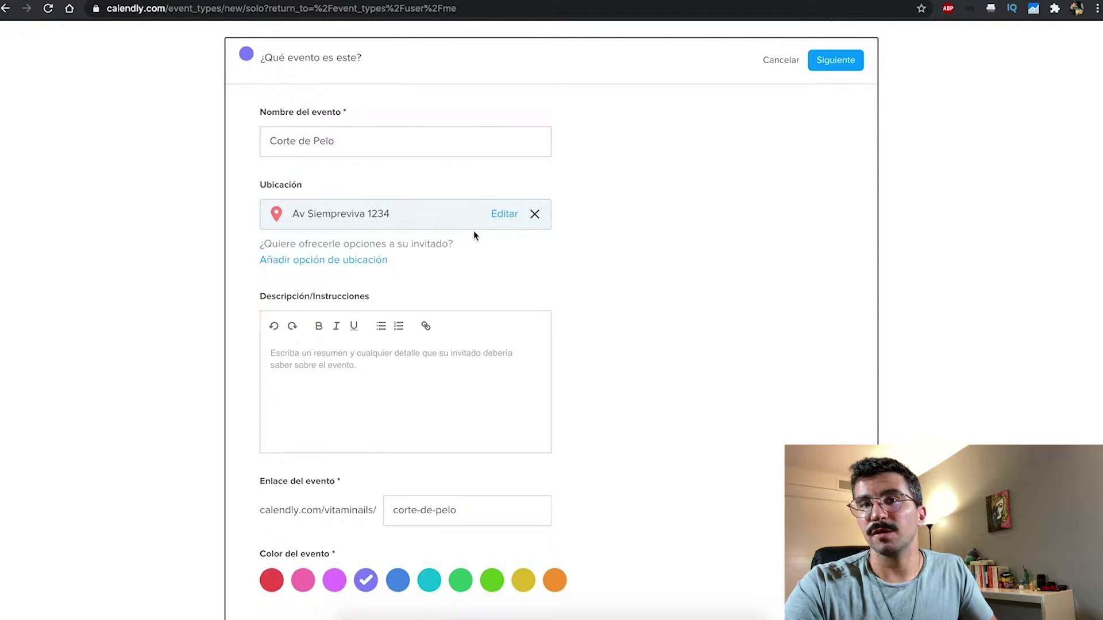
Describe the event as "Corte de Pelo para hombre", choose blue as the event colour and save the event details
scroll(289, 336, down, 3)
click(312, 305)
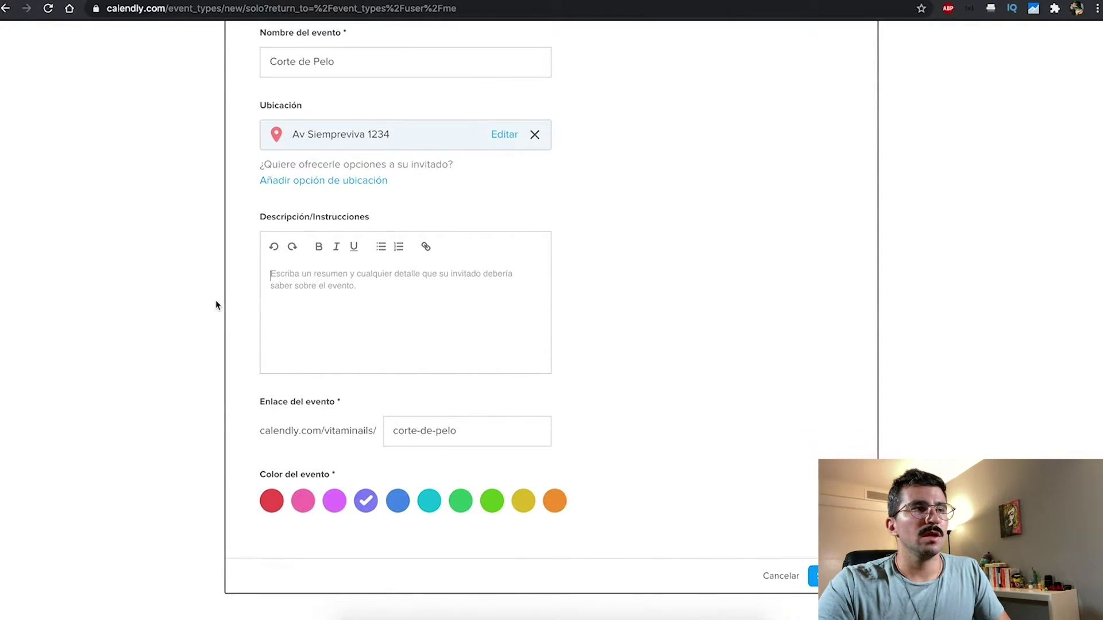
scroll(181, 312, up, 3)
text(Corte de Pelo para hombre)
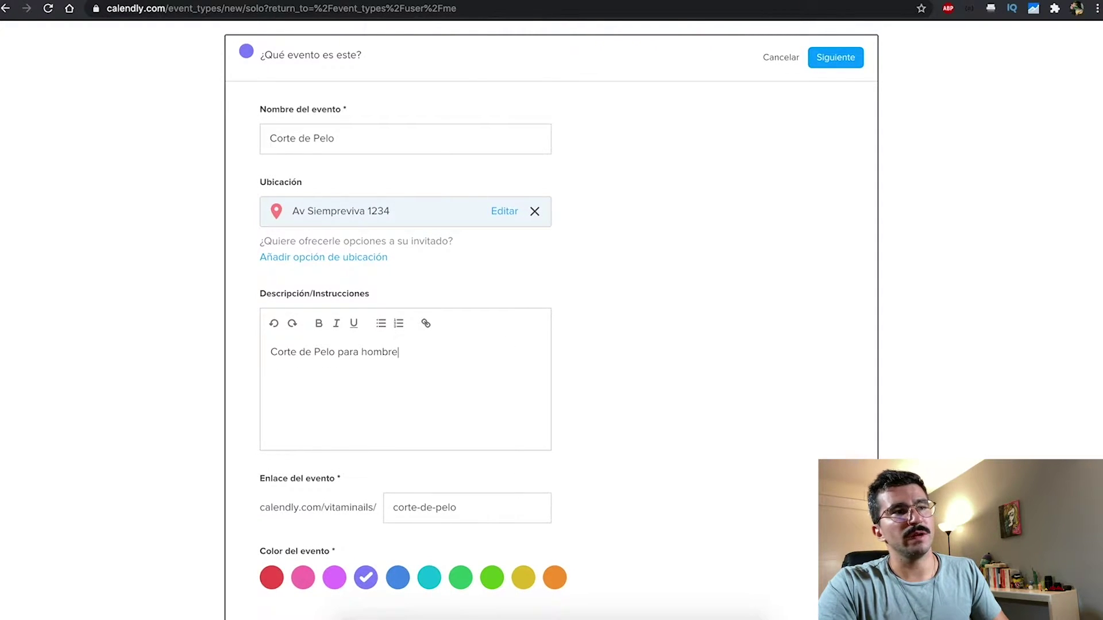
scroll(387, 520, down, 5)
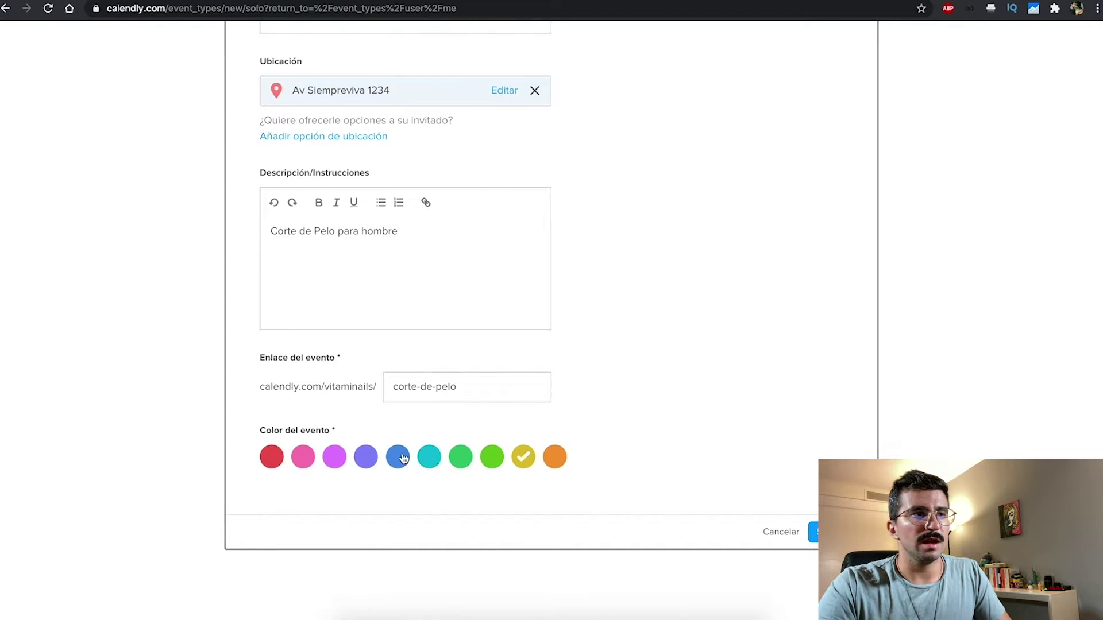
click(813, 532)
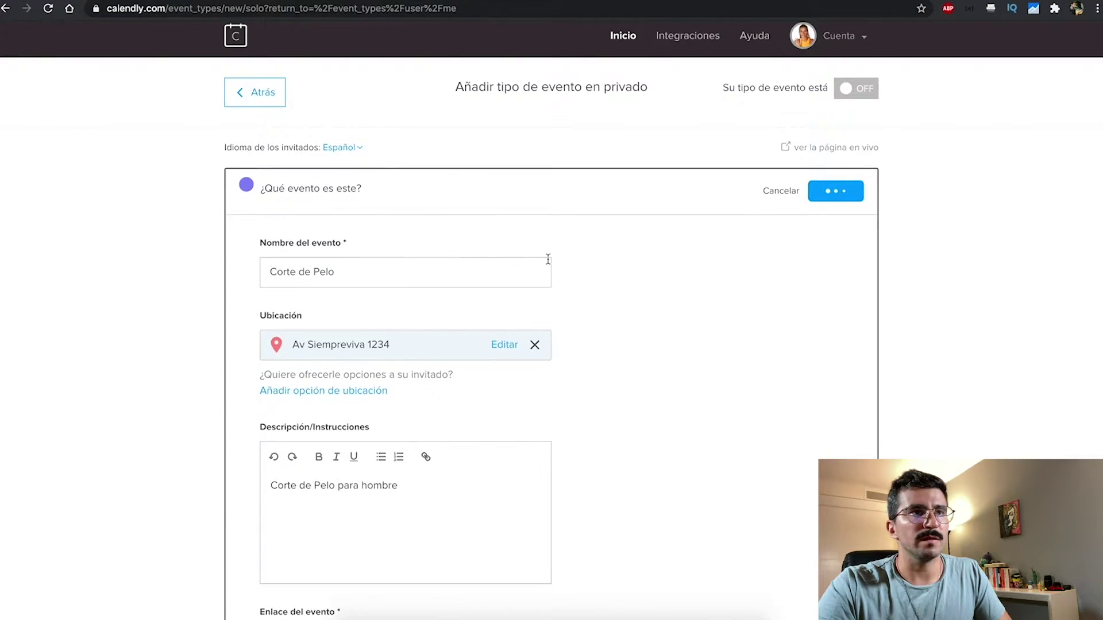
Try event durations of 15, 45, 60 and a custom 70 minutes, and return the duration to 30 minutes
scroll(273, 197, down, 3)
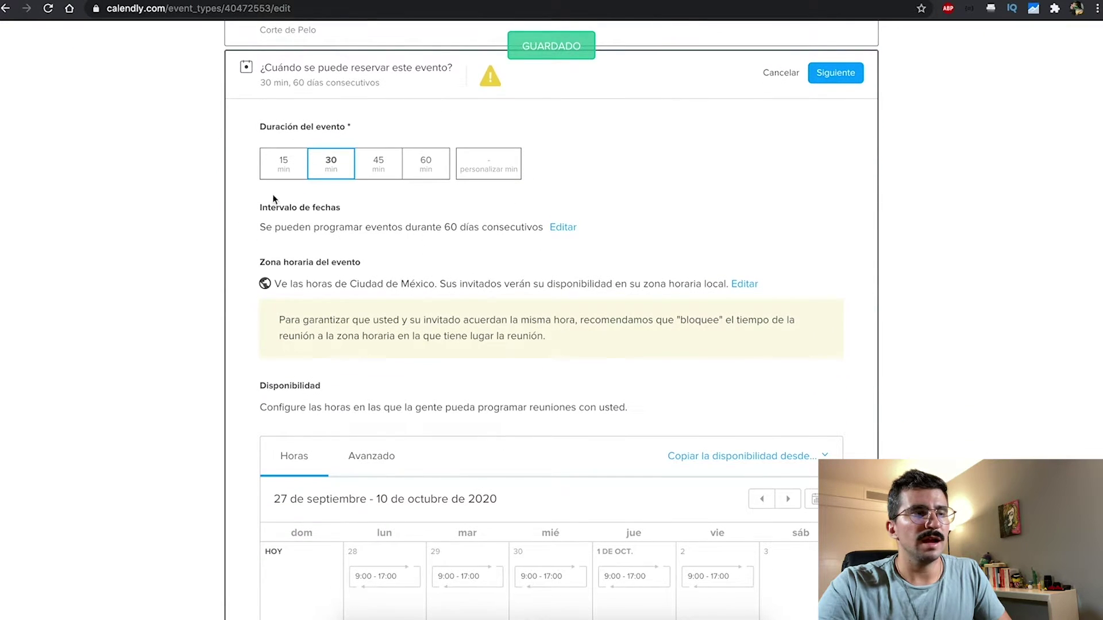
click(275, 164)
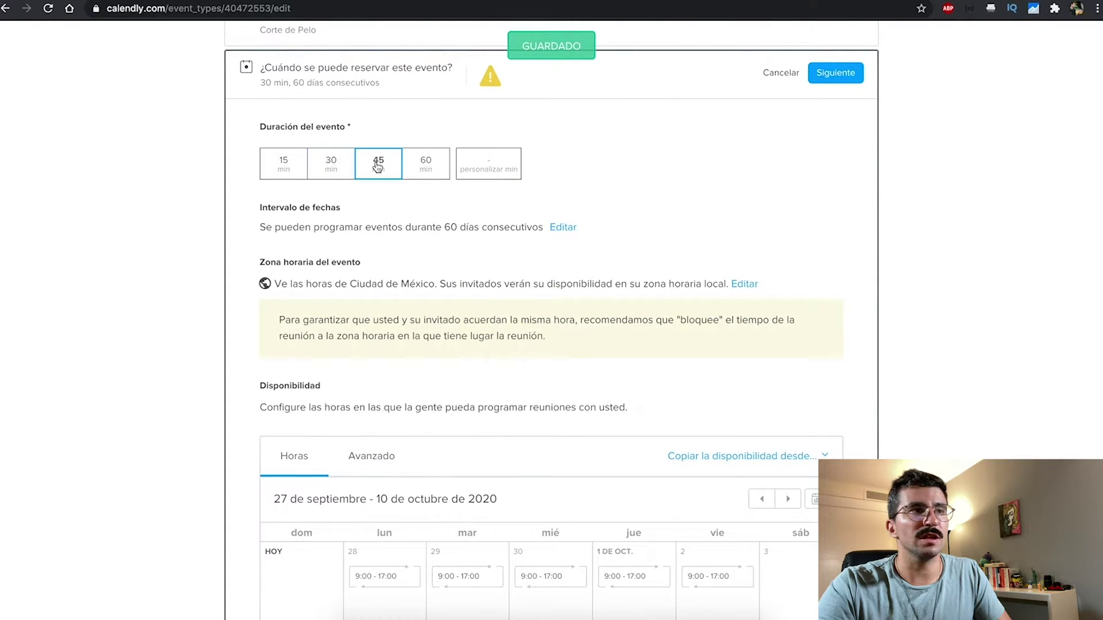
click(429, 166)
text(70)
click(343, 169)
Expand the availability calendar to the whole month and mark only 21 October as unavailable
scroll(471, 250, down, 4)
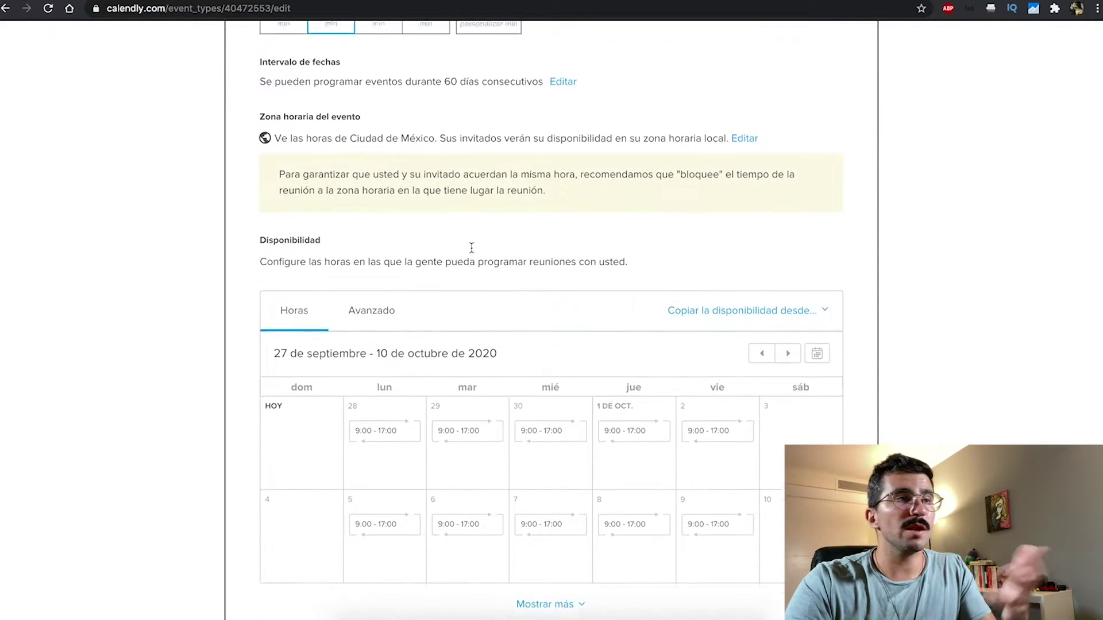
scroll(436, 253, up, 2)
scroll(438, 262, down, 2)
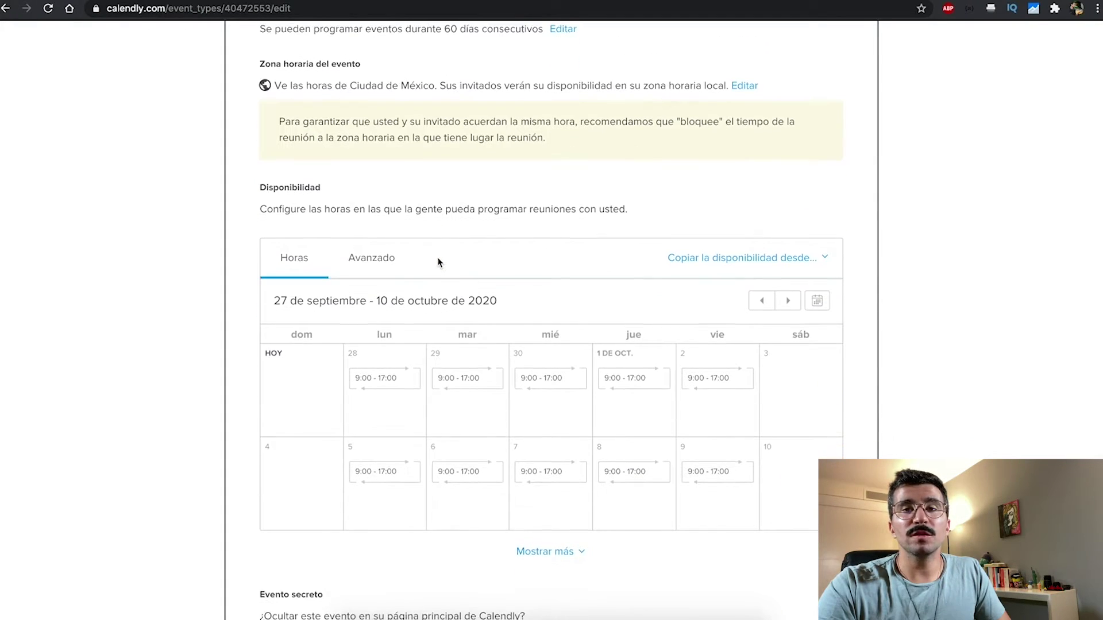
scroll(456, 277, down, 1)
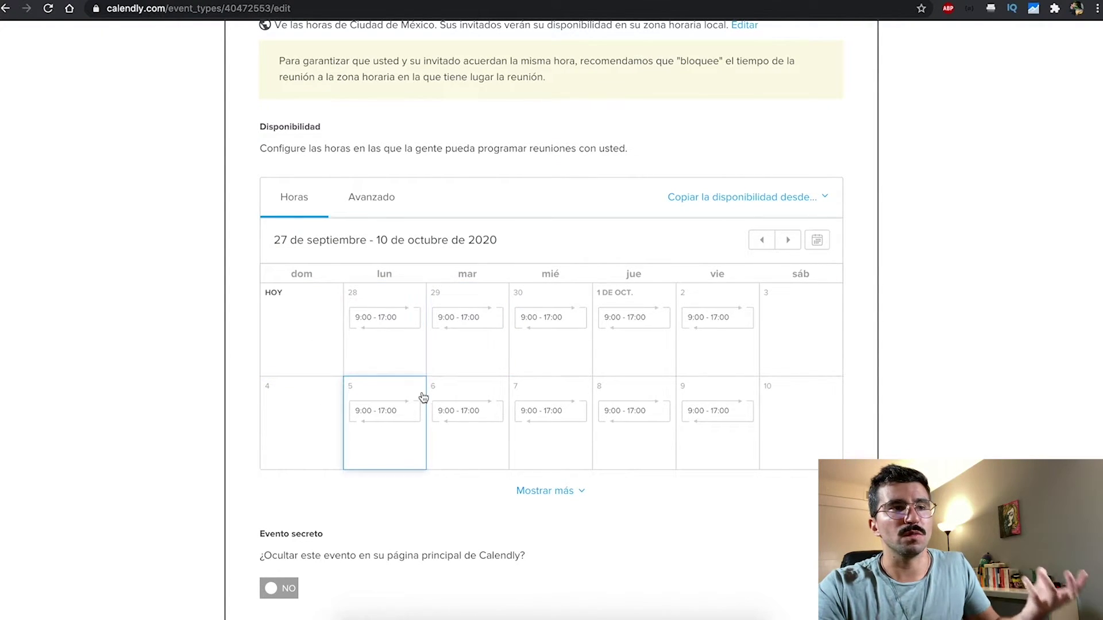
scroll(617, 306, down, 2)
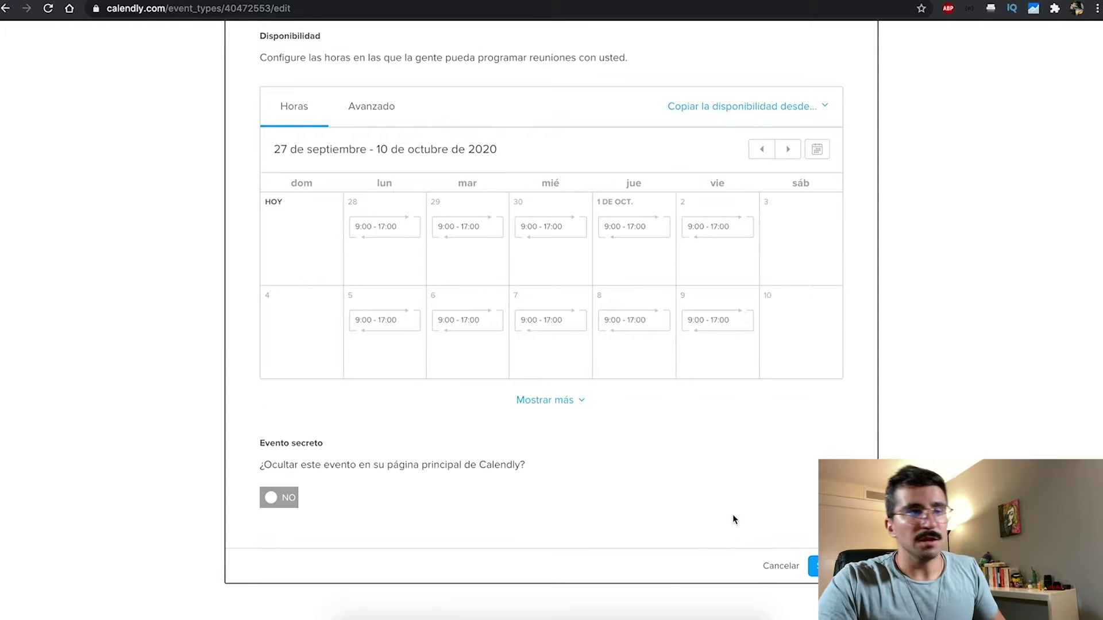
scroll(599, 391, up, 1)
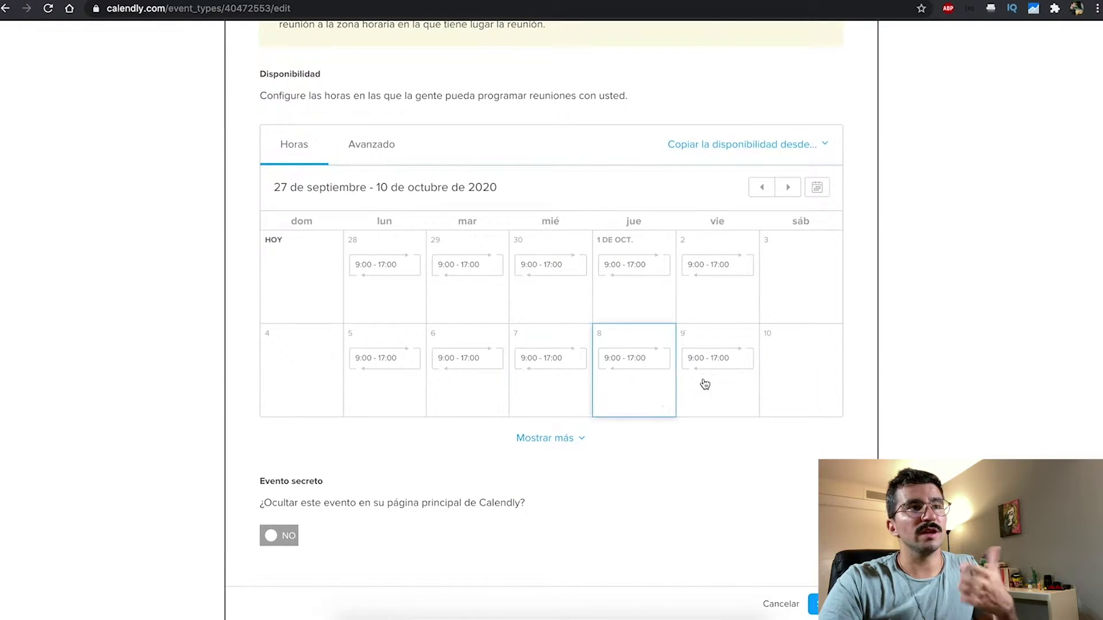
scroll(609, 399, down, 2)
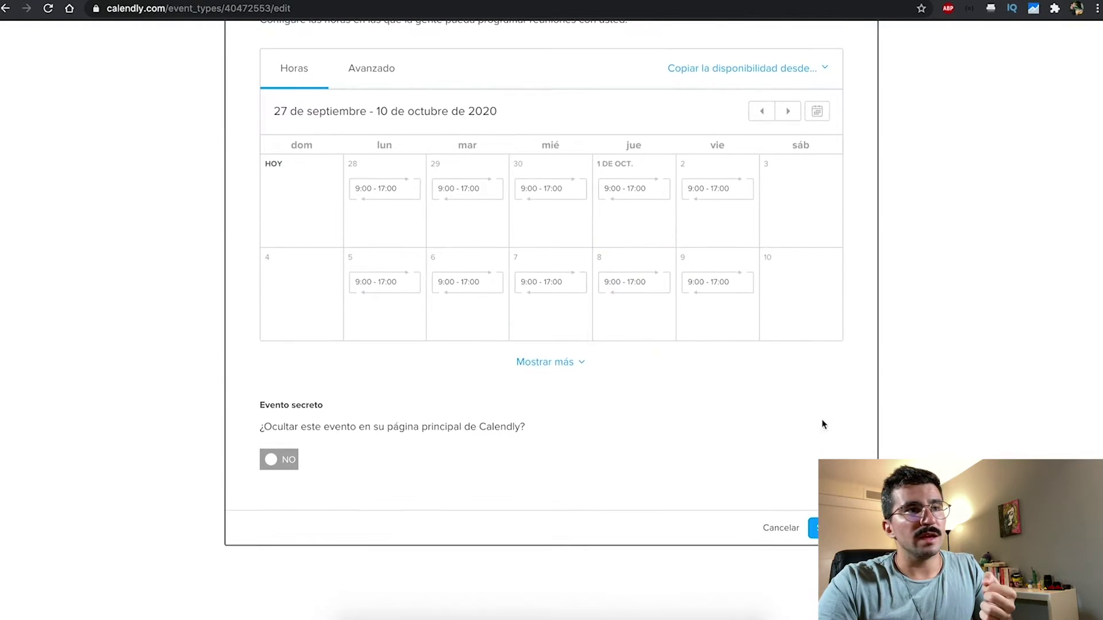
click(557, 370)
scroll(652, 409, down, 5)
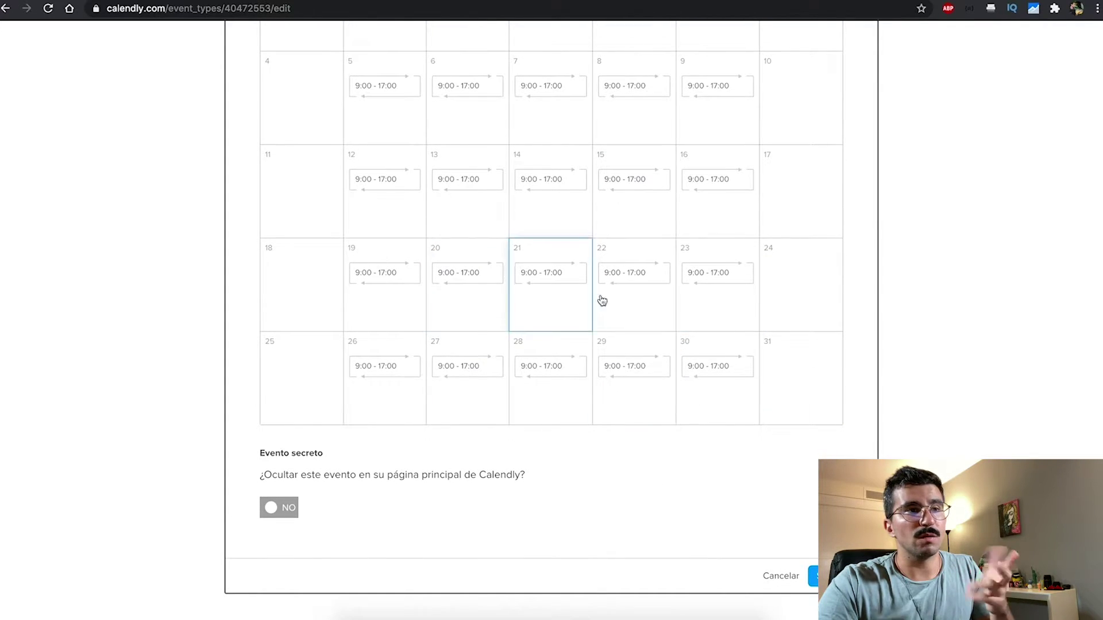
click(580, 288)
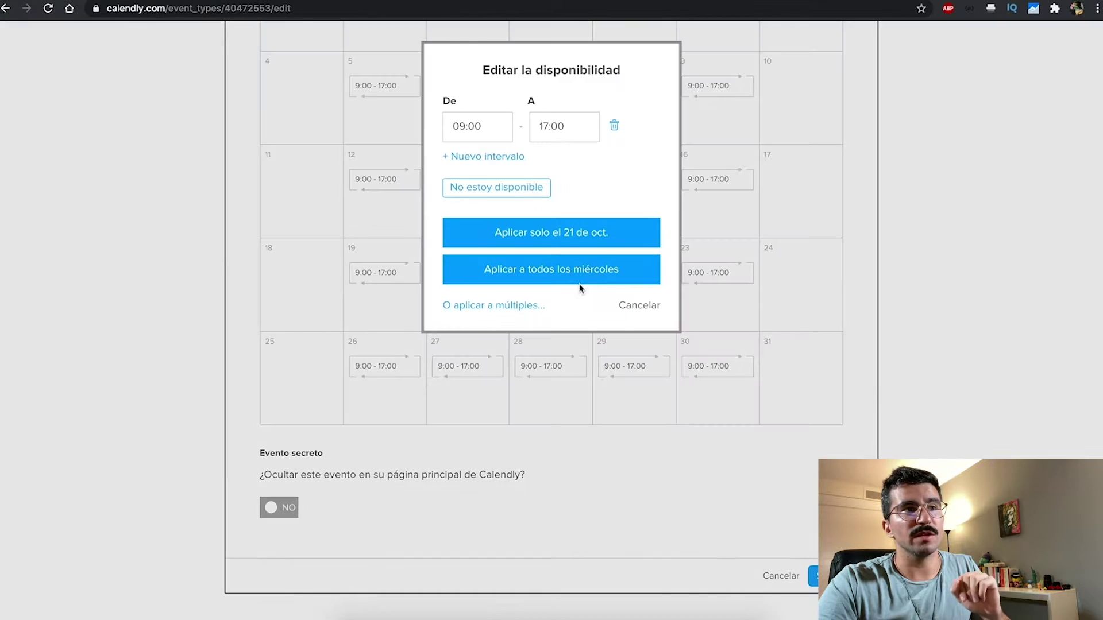
click(511, 194)
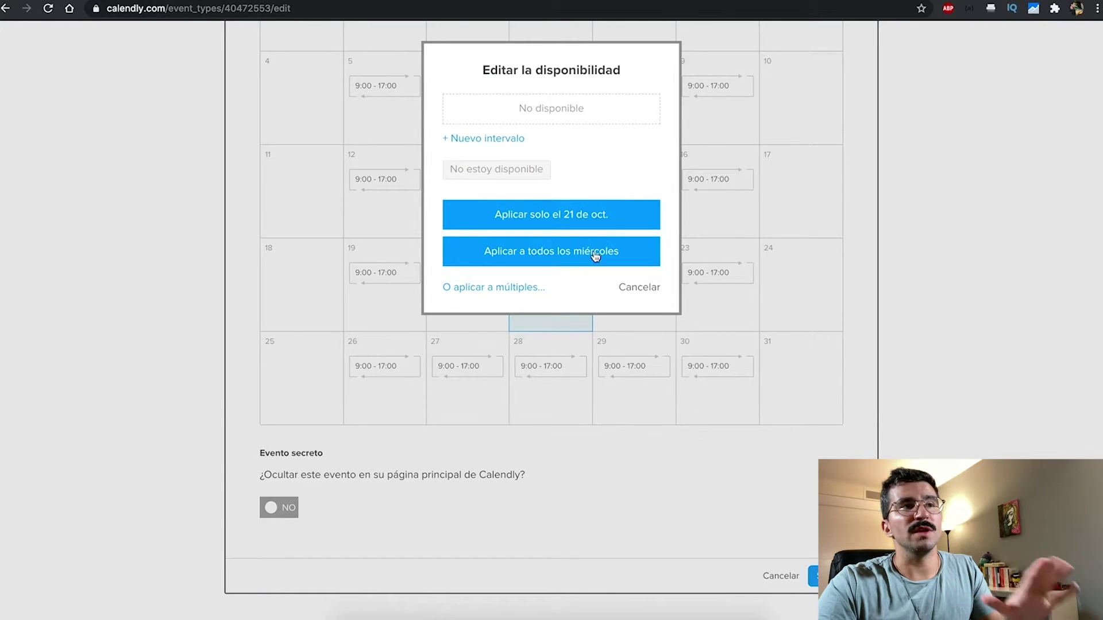
click(572, 222)
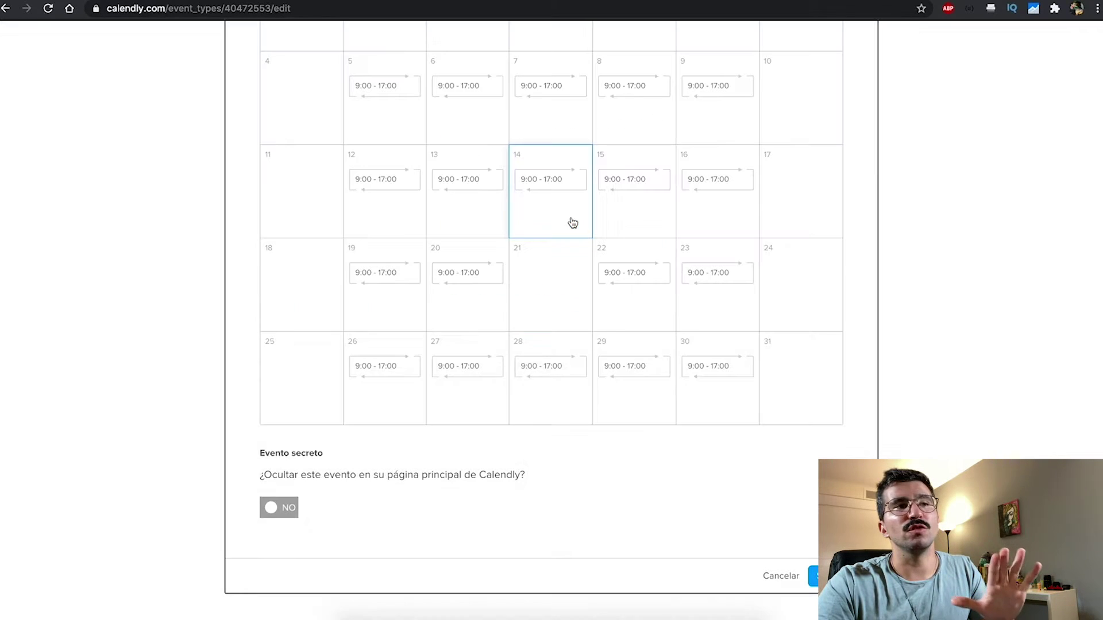
Save the booking availability settings and copy the address of the Corte de Pelo booking link
scroll(560, 307, up, 5)
scroll(682, 366, down, 3)
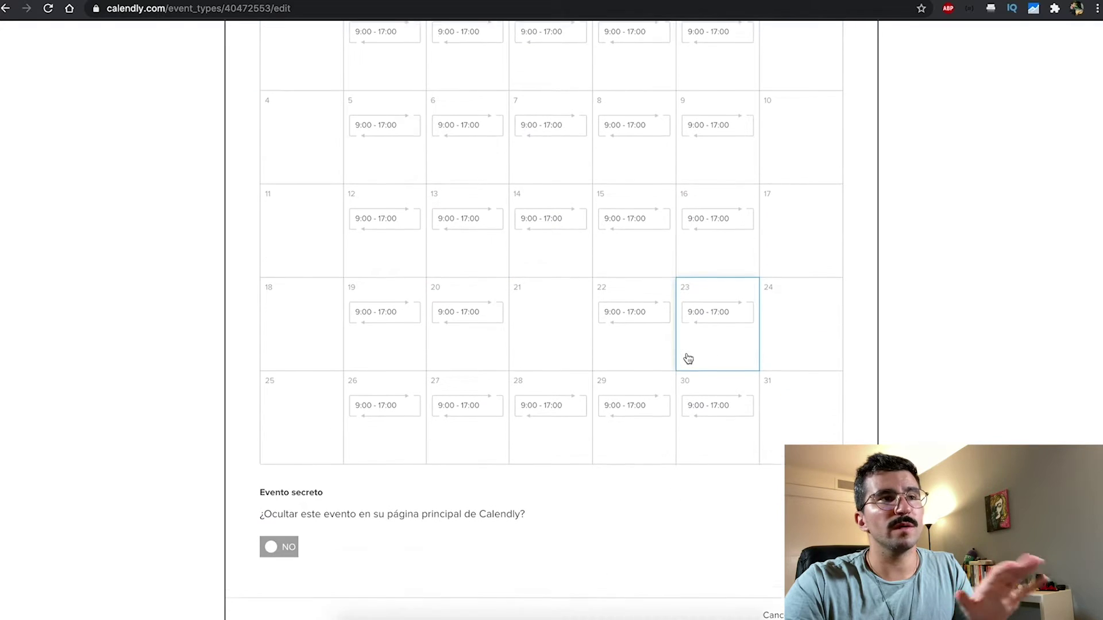
scroll(695, 357, down, 2)
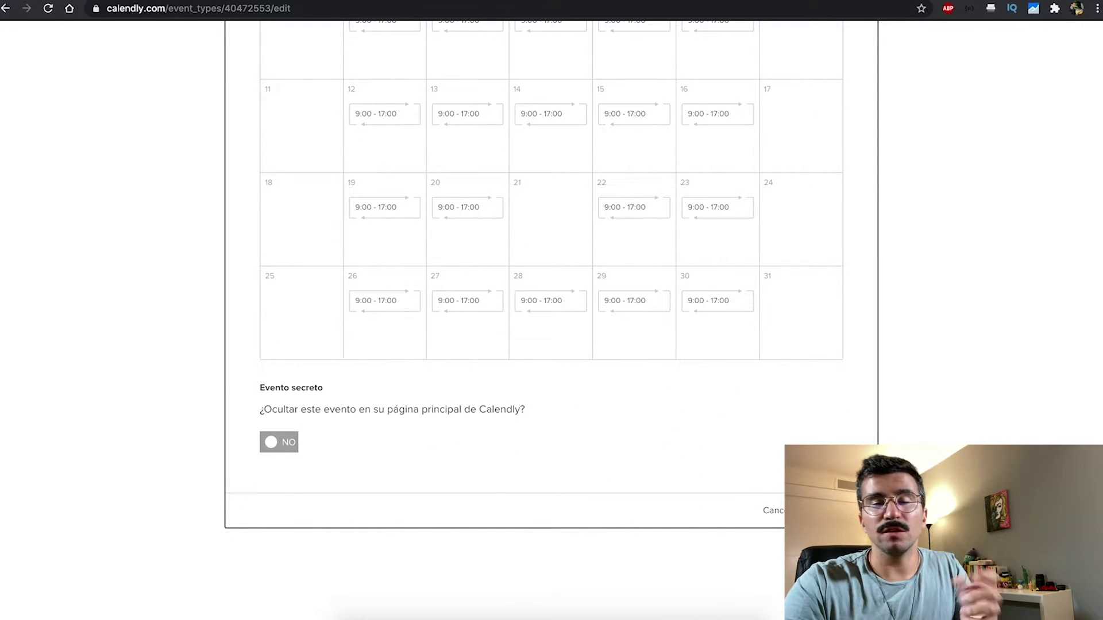
click(835, 510)
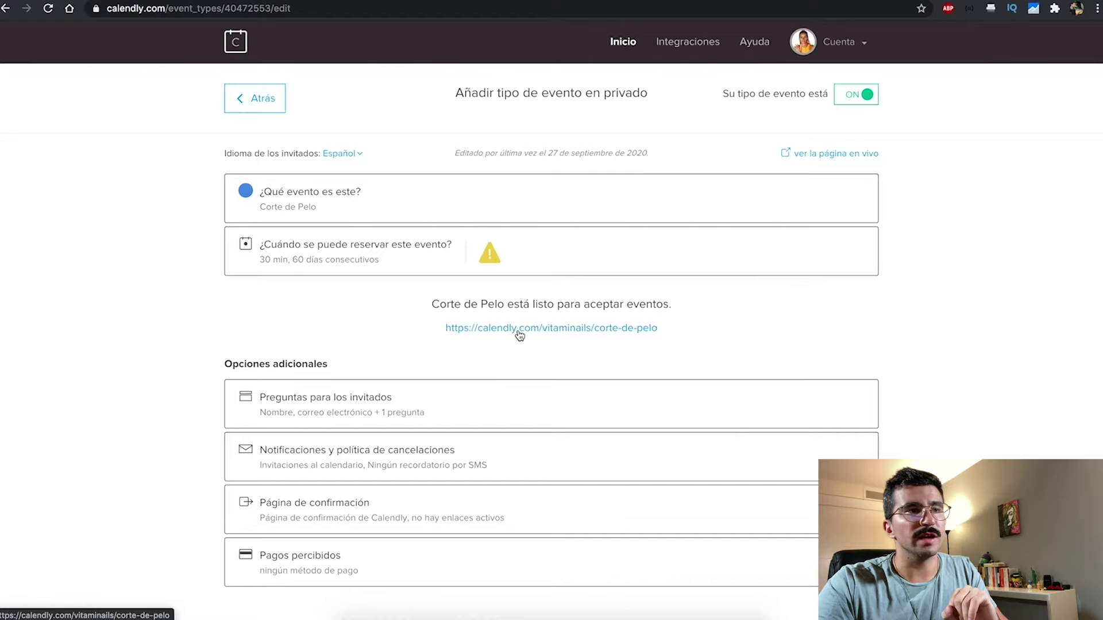
right_click(586, 334)
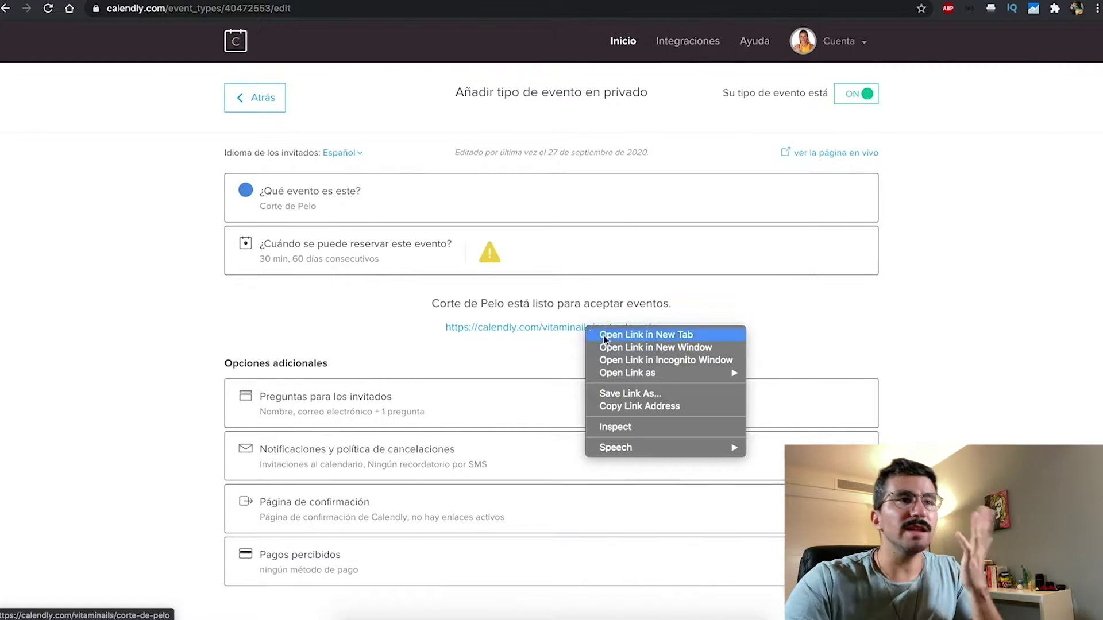
click(670, 406)
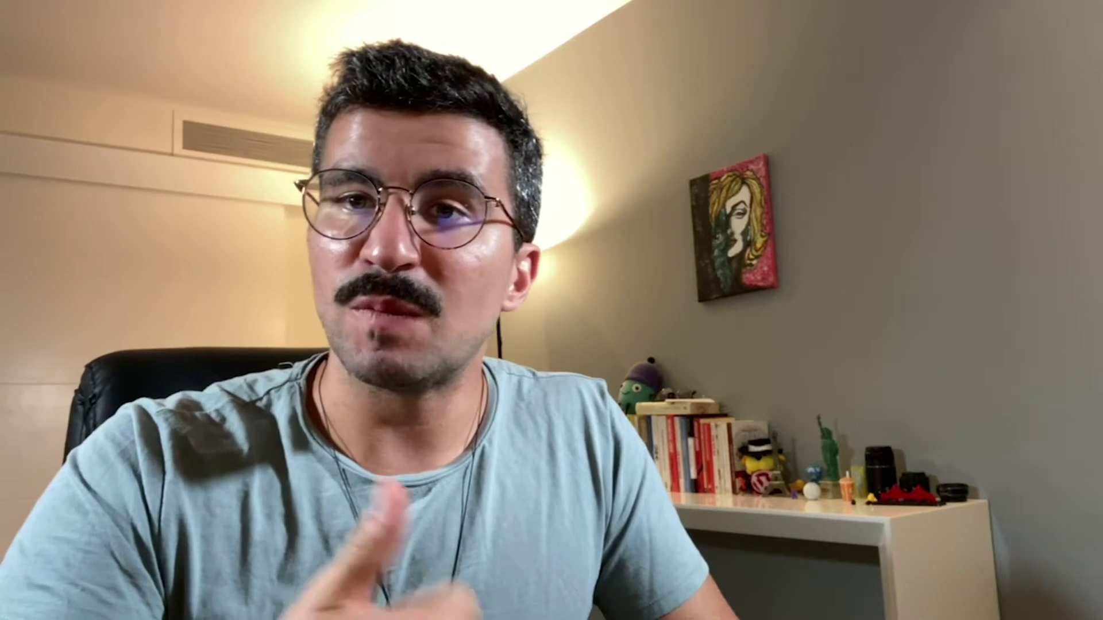